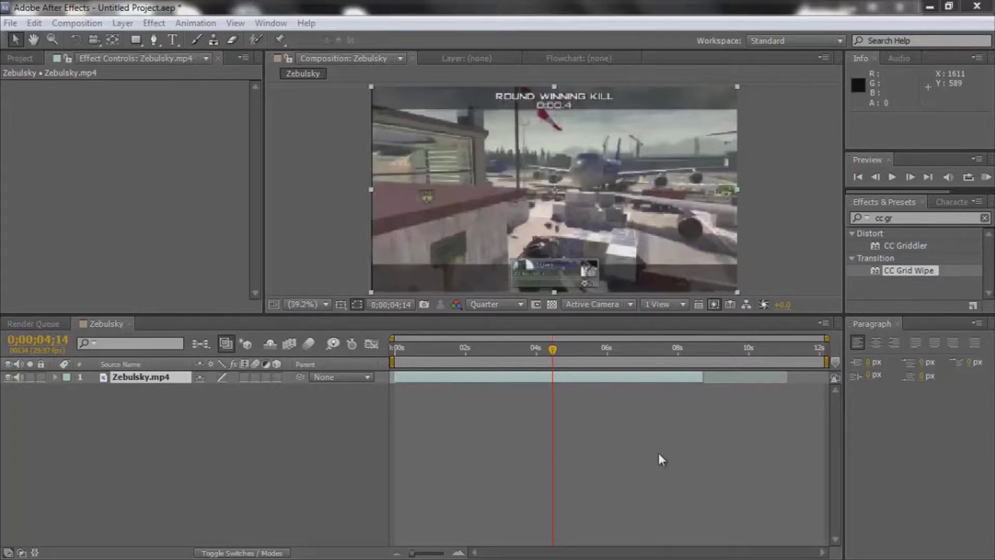
Step: Add a full-frame pure white solid, White Solid 1, above Zebulsky.mp4 via Layer > New > Solid
{"action": "left_click", "coordinate": [910, 217]}
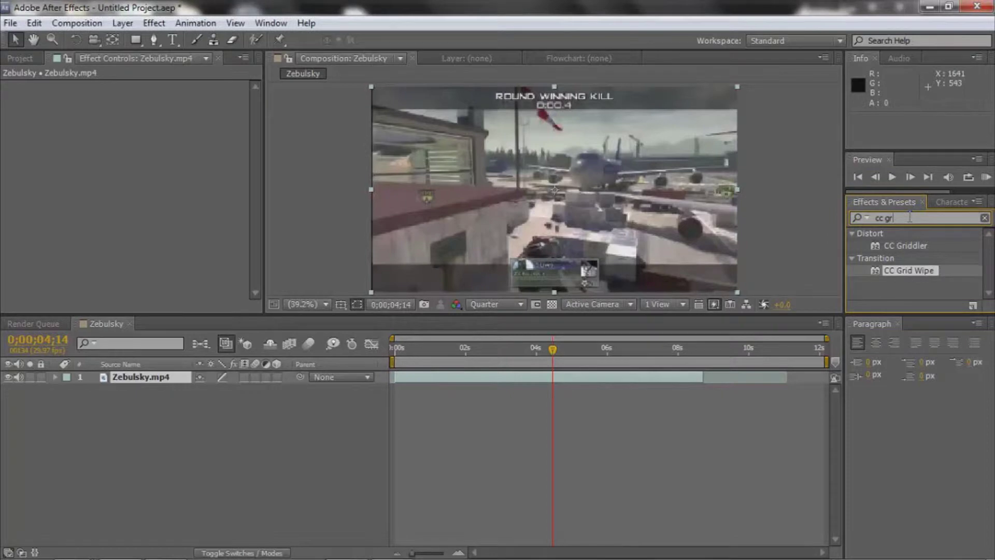
{"action": "left_click", "coordinate": [122, 23]}
{"action": "left_click", "coordinate": [127, 26]}
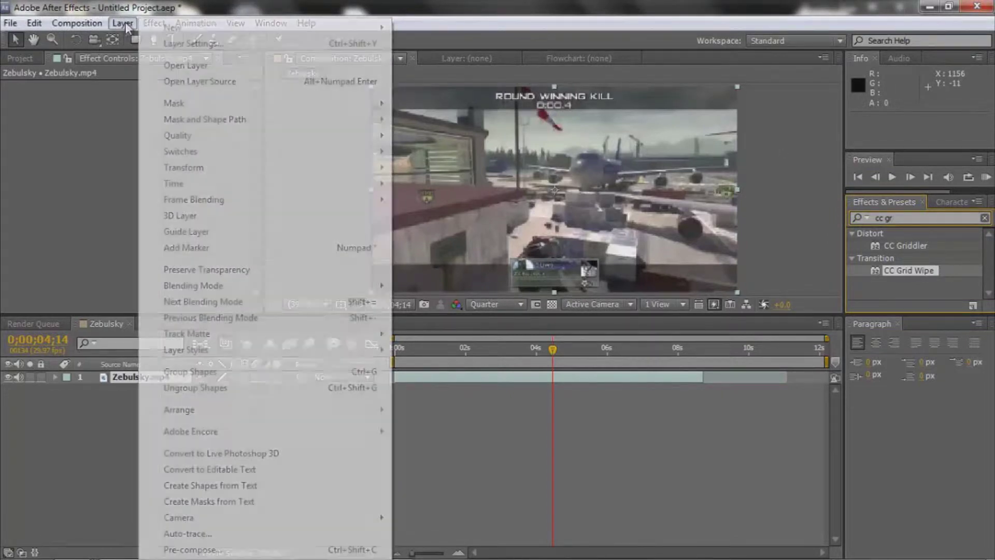
{"action": "left_click", "coordinate": [145, 468]}
{"action": "left_click", "coordinate": [122, 23]}
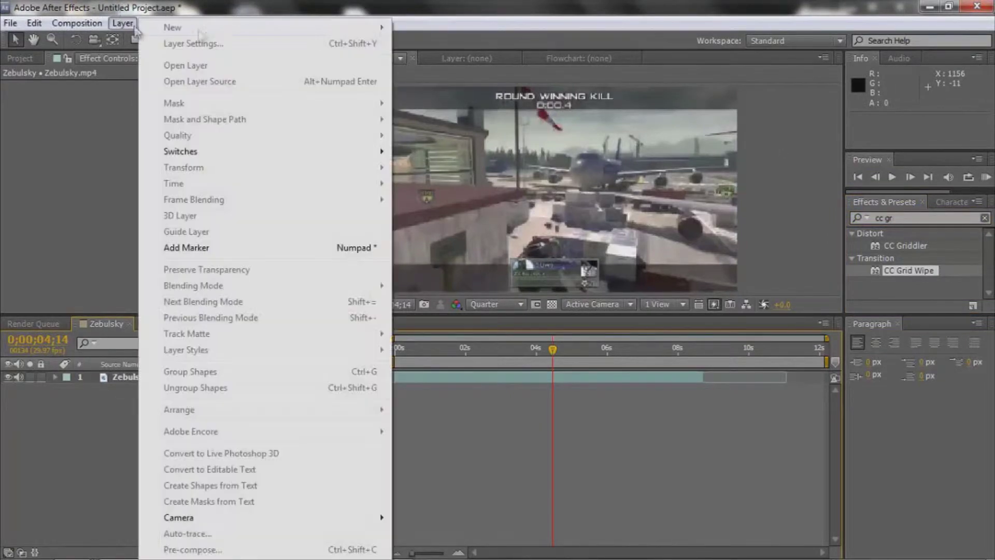
{"action": "mouse_move", "coordinate": [338, 28]}
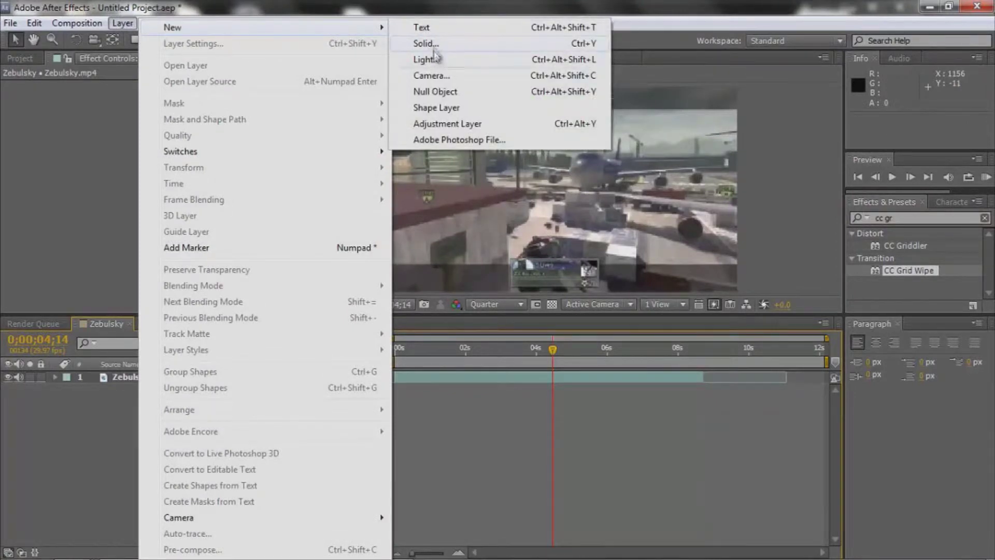
{"action": "left_click", "coordinate": [435, 45]}
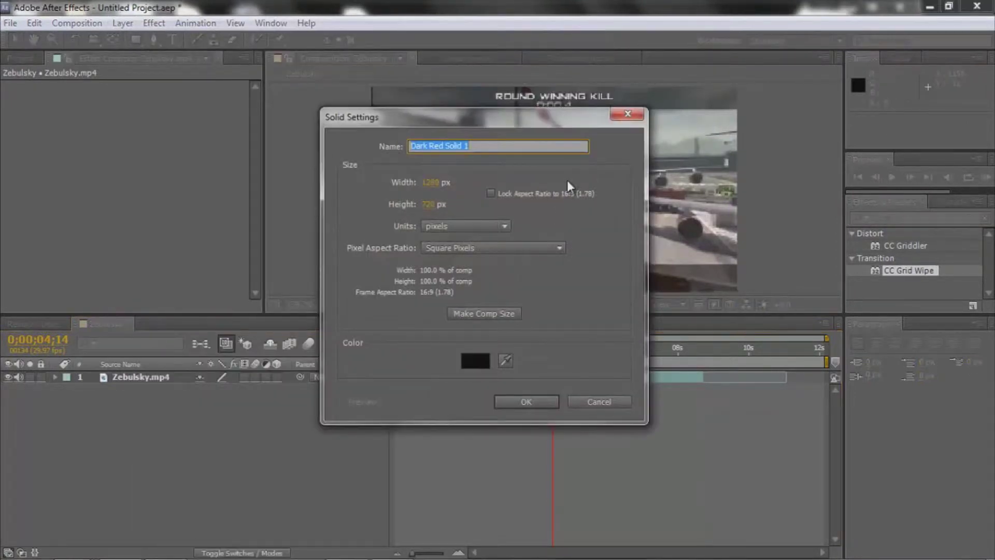
{"action": "left_click", "coordinate": [475, 361]}
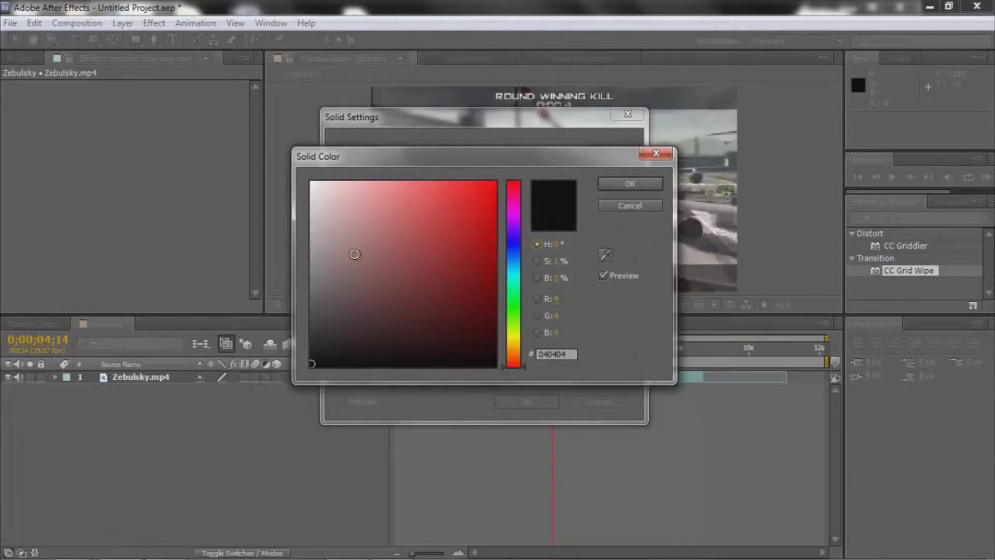
{"action": "left_click", "coordinate": [314, 188]}
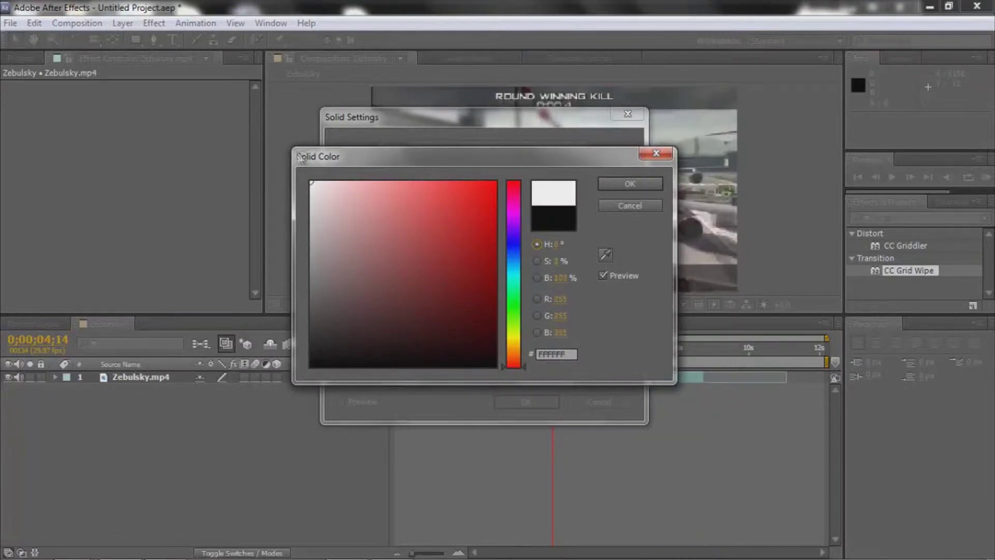
{"action": "left_click", "coordinate": [630, 184]}
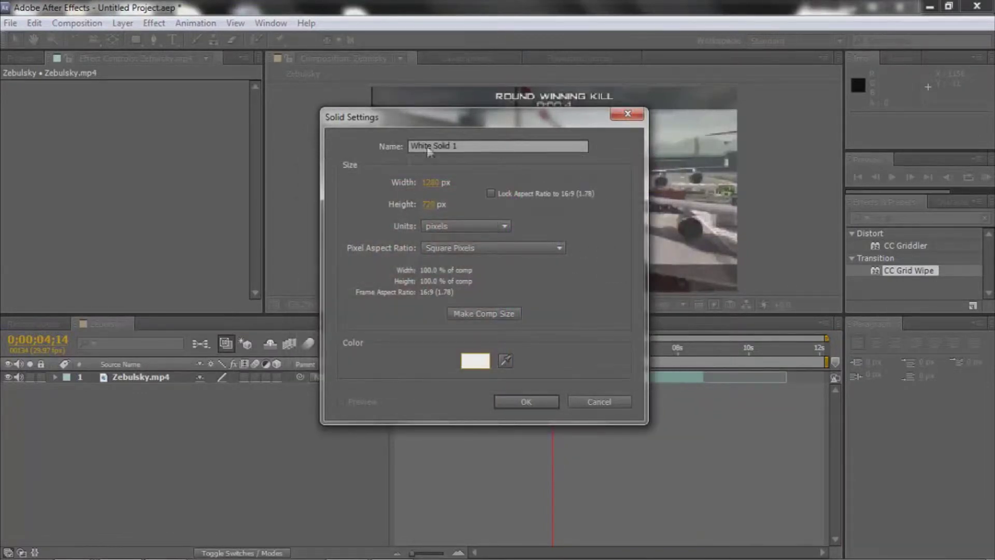
{"action": "left_click", "coordinate": [512, 402]}
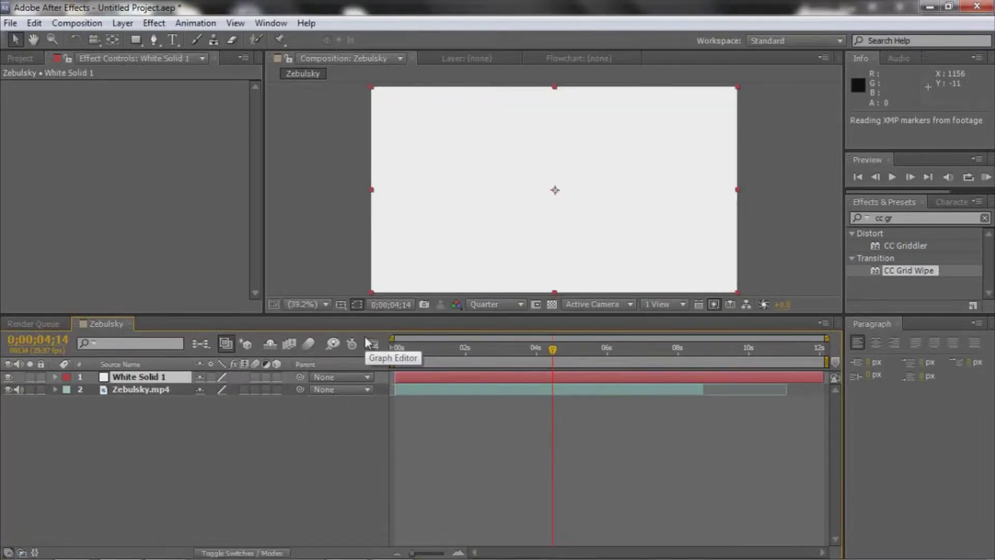
Step: Search Effects & Presets for '4-' and apply 4-Color Gradient to White Solid 1
{"action": "left_click", "coordinate": [942, 218]}
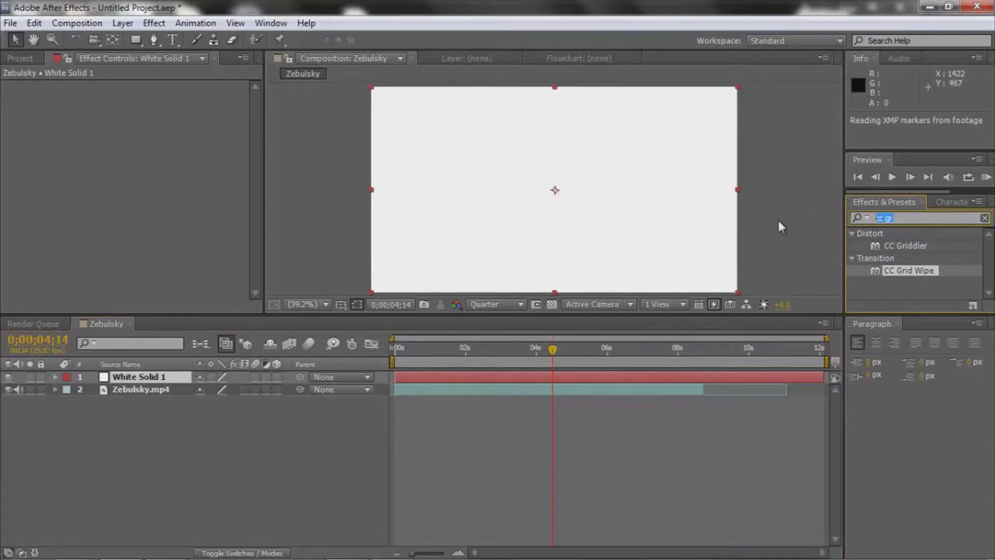
{"action": "type", "text": "4-"}
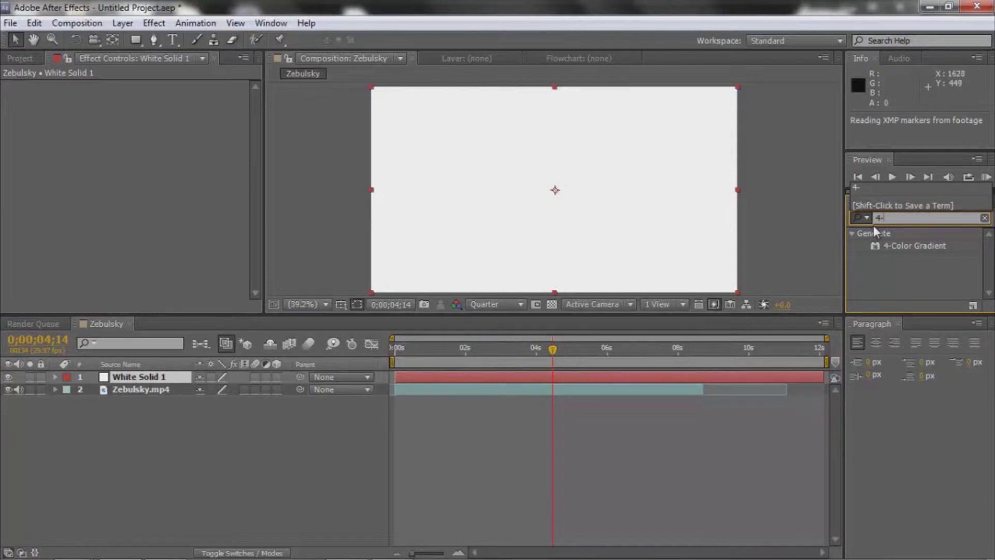
{"action": "left_click_drag", "start_coordinate": [906, 250], "coordinate": [167, 379]}
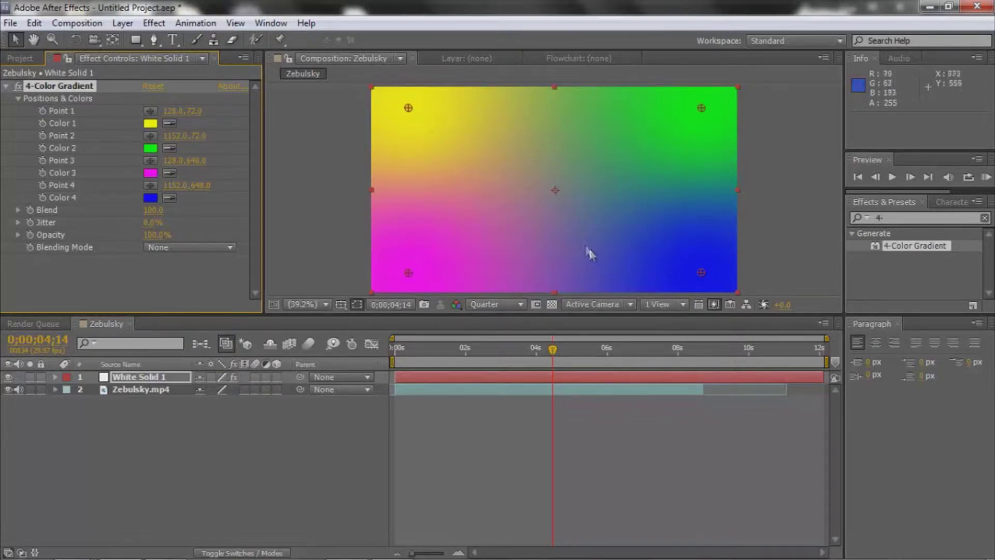
Step: Keep Color 1 yellow and set Color 4 to the top-left yellow with the eyedropper
{"action": "left_click", "coordinate": [151, 123]}
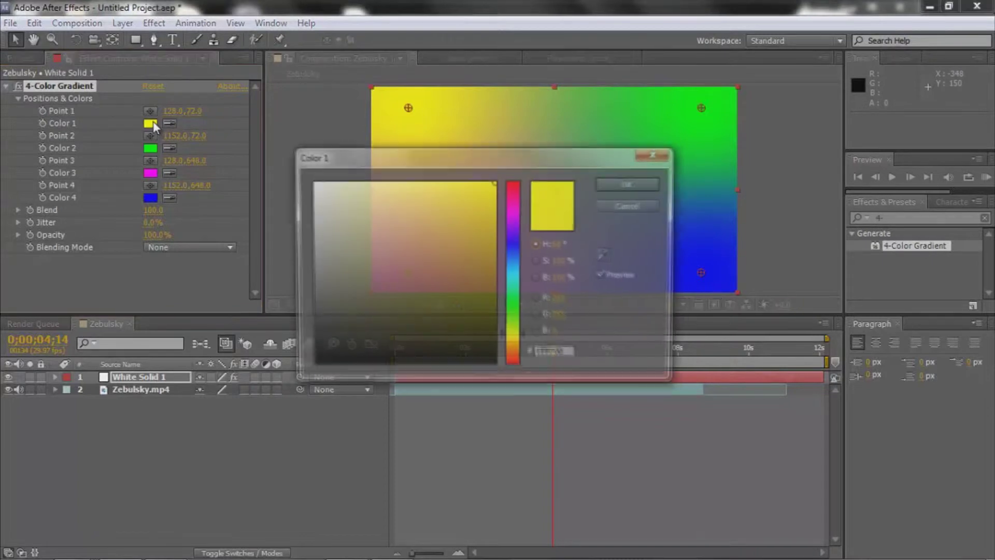
{"action": "left_click", "coordinate": [616, 206]}
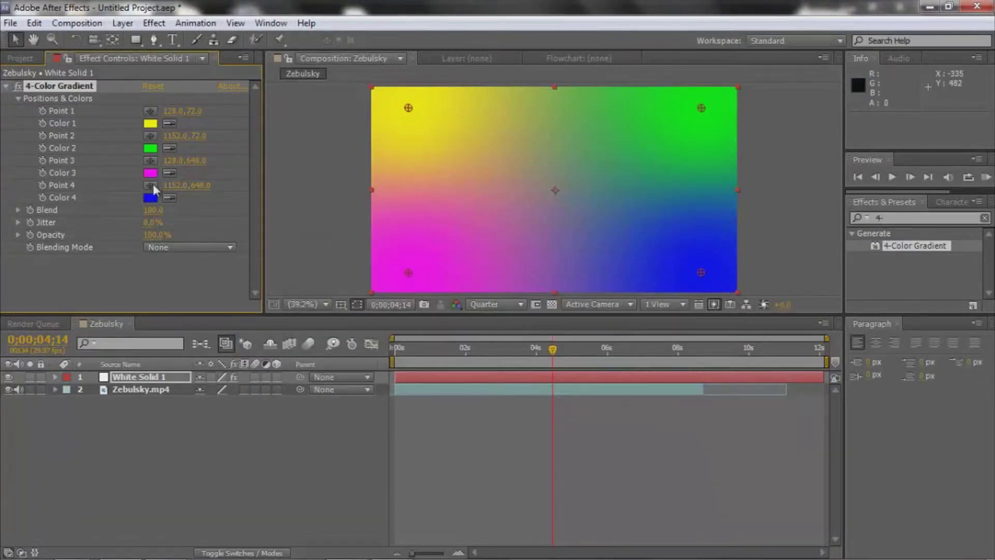
{"action": "left_click", "coordinate": [151, 198]}
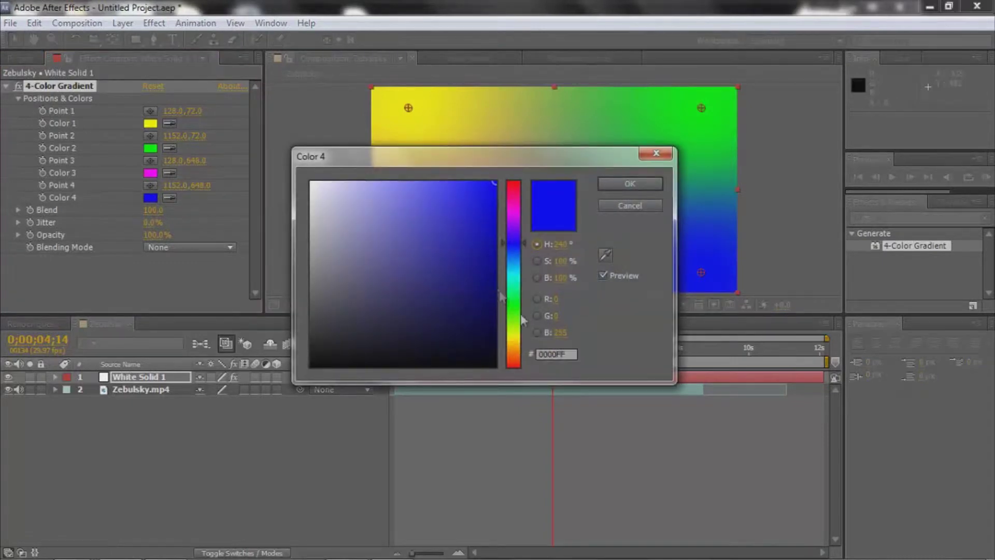
{"action": "left_click_drag", "start_coordinate": [517, 335], "coordinate": [518, 333]}
{"action": "left_click", "coordinate": [646, 205]}
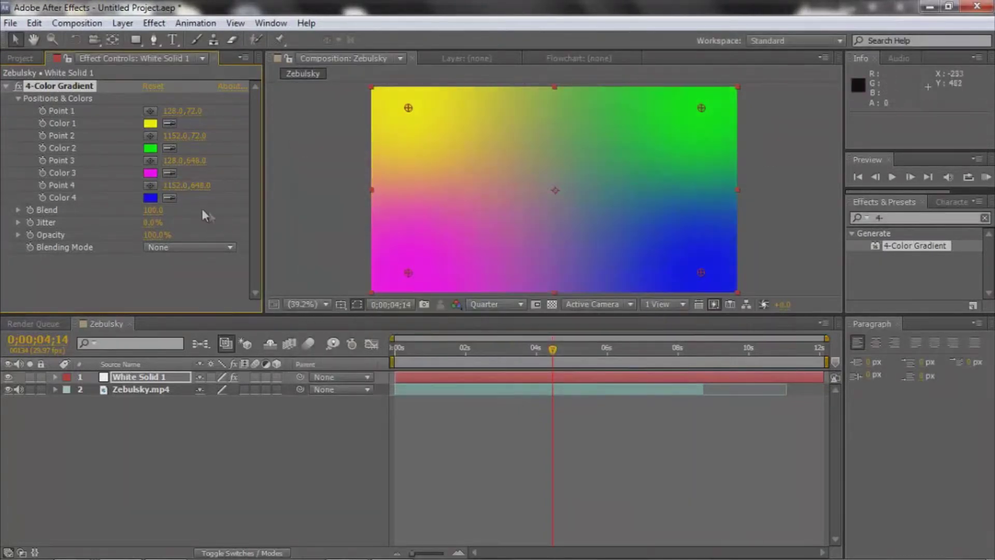
{"action": "left_click", "coordinate": [169, 198]}
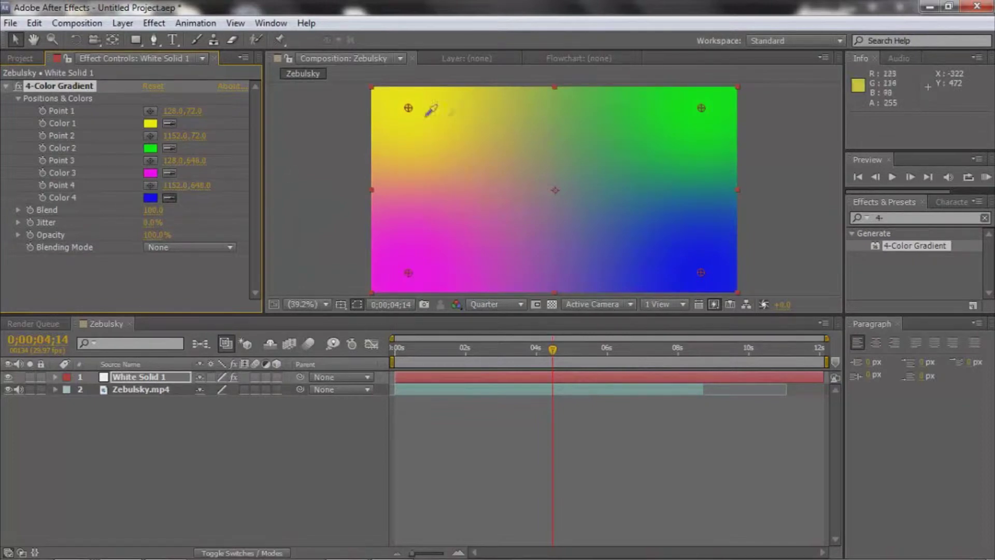
{"action": "left_click", "coordinate": [379, 105]}
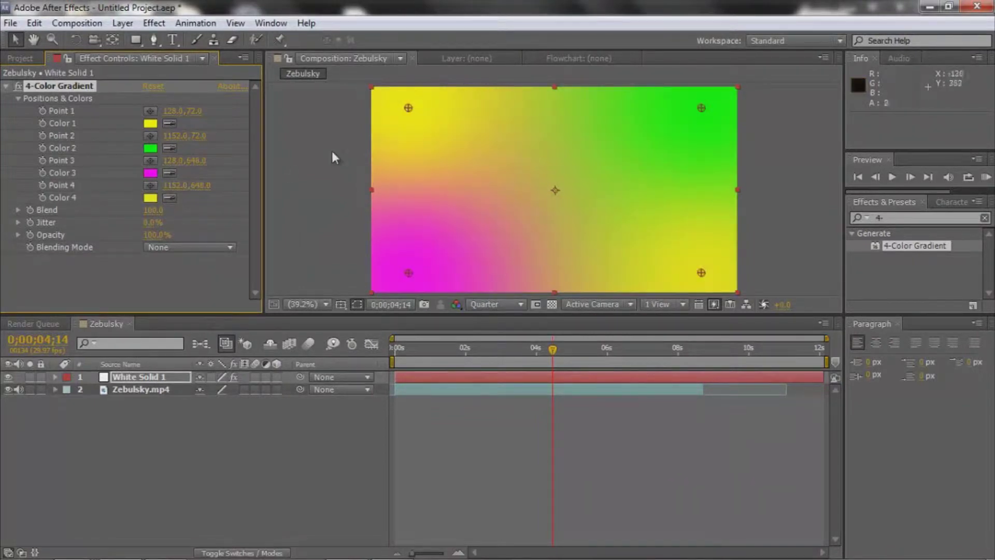
Step: Change Color 3 from magenta to blue and sample the bottom-left blue for Color 2
{"action": "left_click", "coordinate": [156, 174]}
{"action": "left_click_drag", "start_coordinate": [511, 251], "coordinate": [513, 239]}
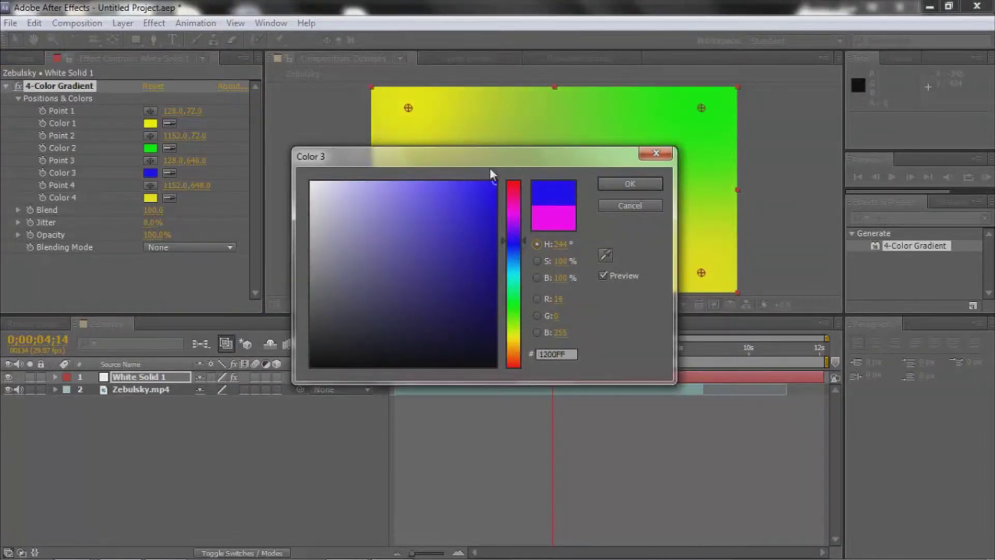
{"action": "left_click", "coordinate": [607, 184]}
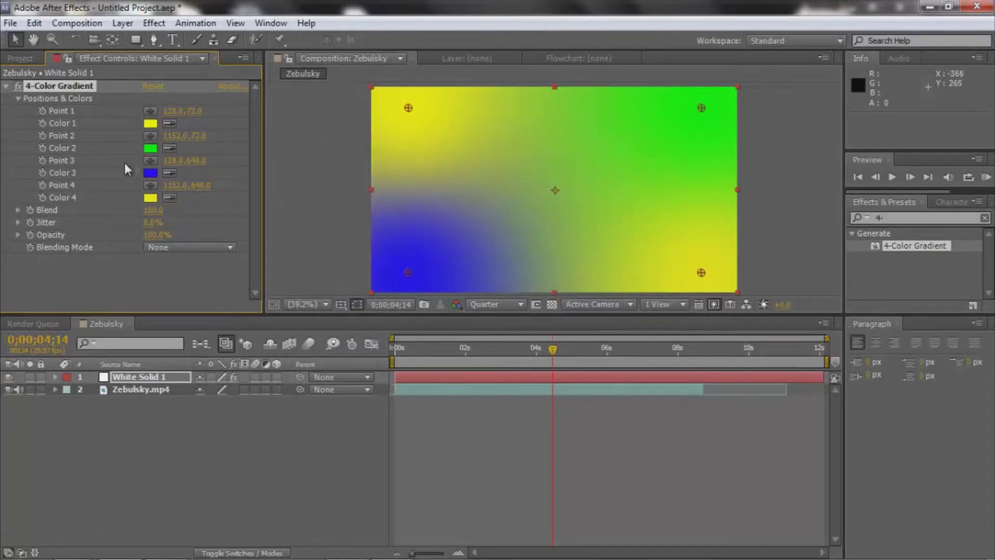
{"action": "left_click", "coordinate": [169, 148]}
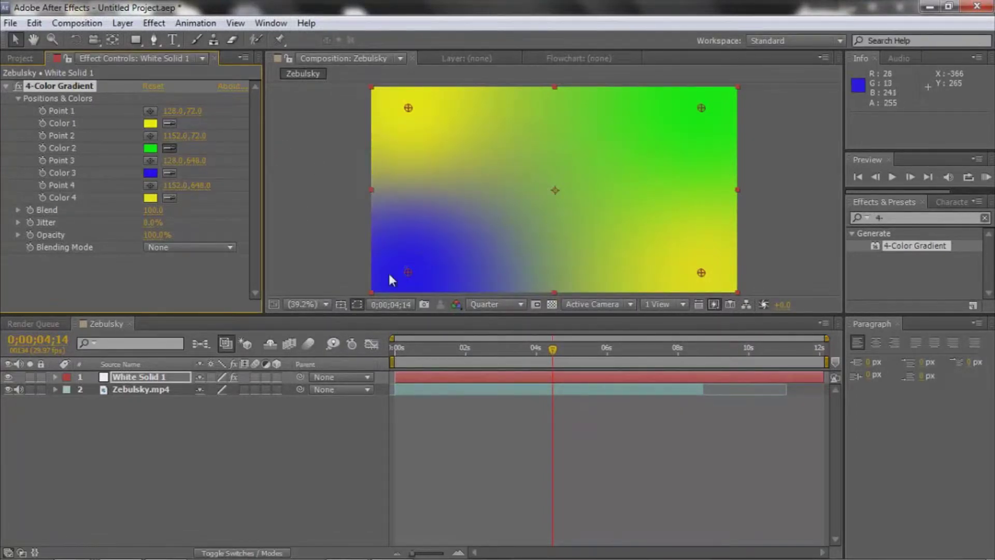
{"action": "left_click", "coordinate": [391, 277]}
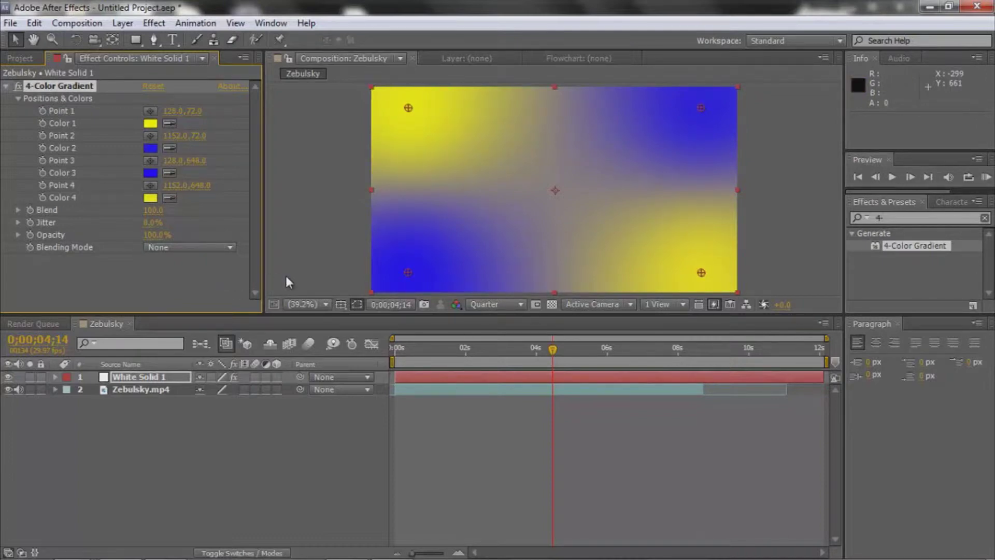
{"action": "left_click", "coordinate": [914, 217]}
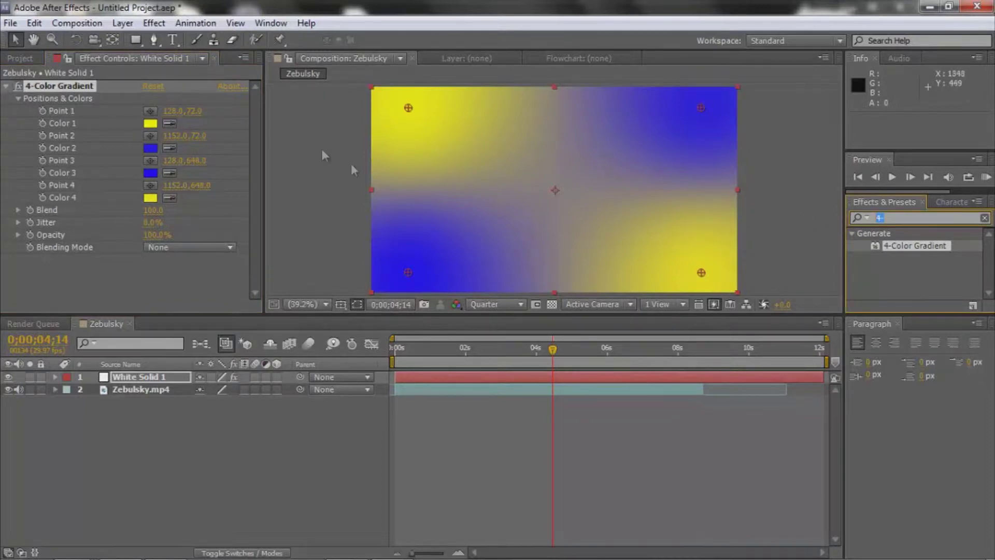
{"action": "left_click", "coordinate": [260, 135]}
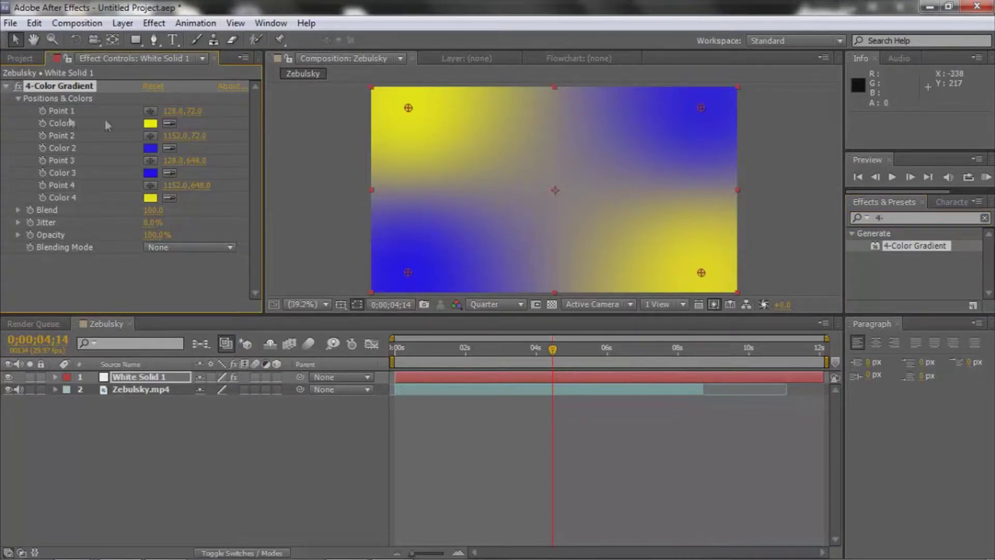
Step: Collapse 4-Color Gradient, search 'cc grid' and apply CC Grid Wipe to the gradient solid
{"action": "left_click", "coordinate": [5, 86]}
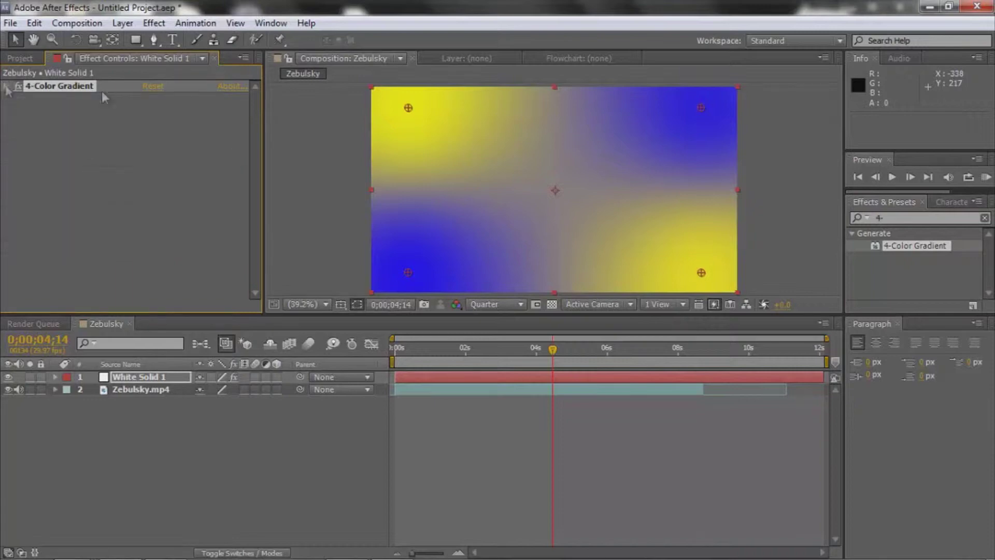
{"action": "left_click", "coordinate": [907, 219]}
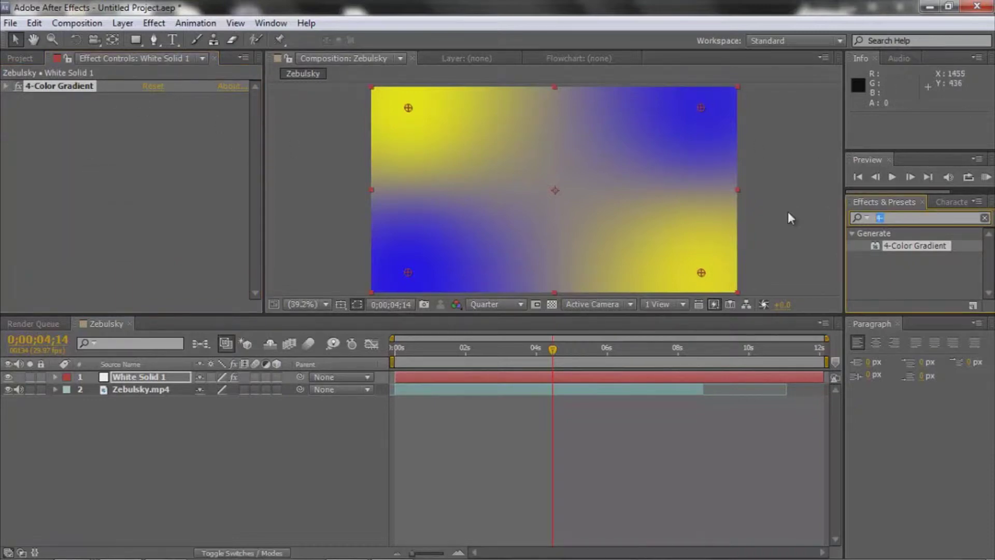
{"action": "type", "text": "cc"}
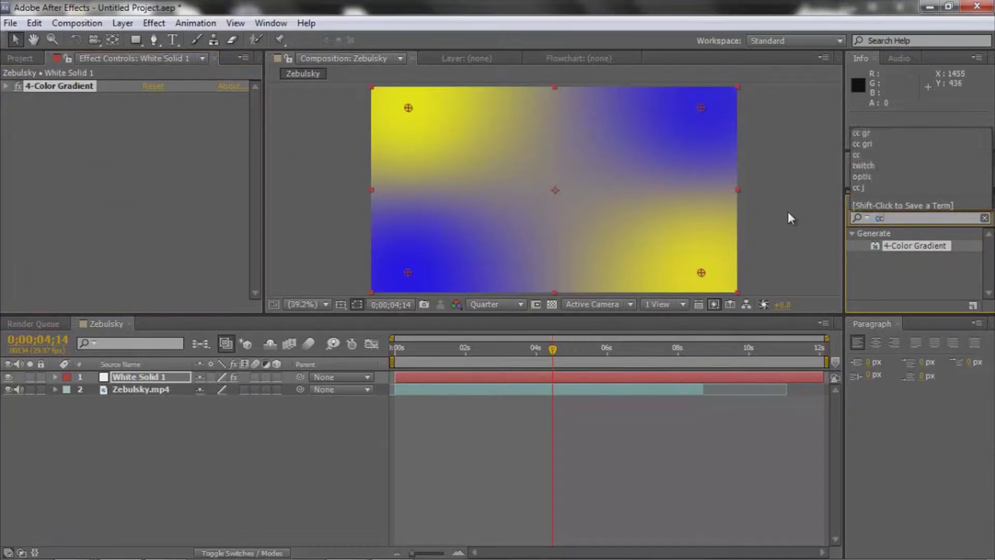
{"action": "type", "text": " grid"}
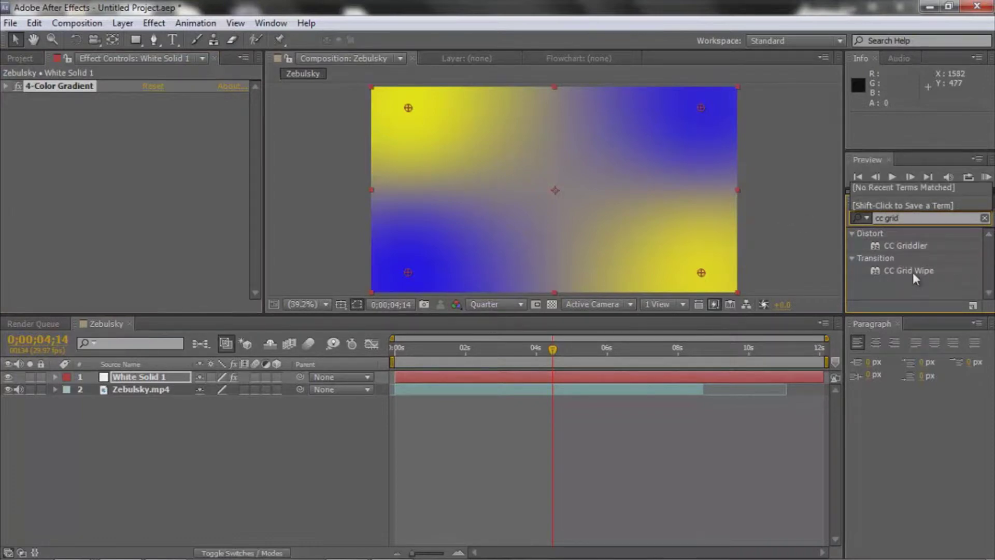
{"action": "left_click_drag", "start_coordinate": [913, 272], "coordinate": [402, 375]}
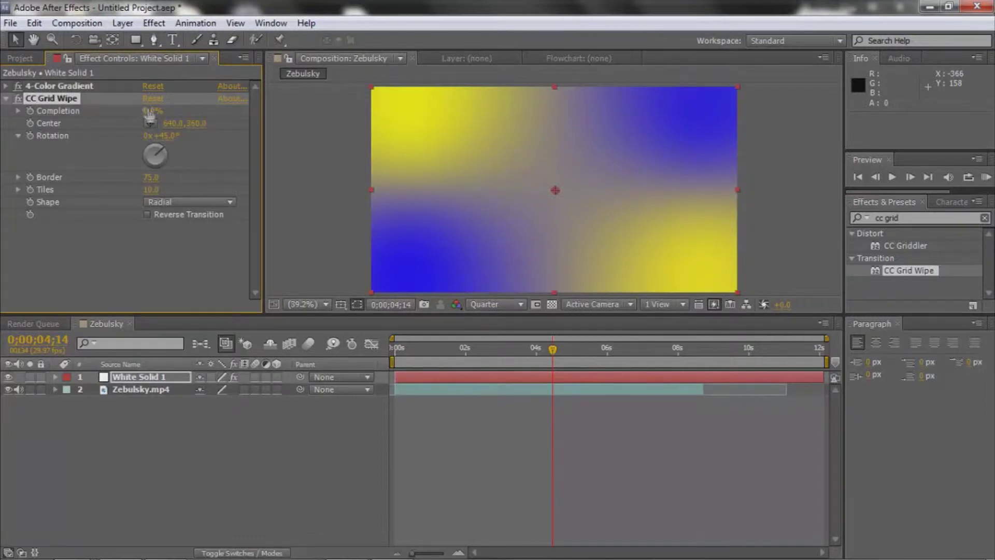
Step: Preview grid wipe Completion and Rotation, then keyframe Completion at 100% at 0;00;04;14
{"action": "left_click_drag", "start_coordinate": [148, 109], "coordinate": [208, 118]}
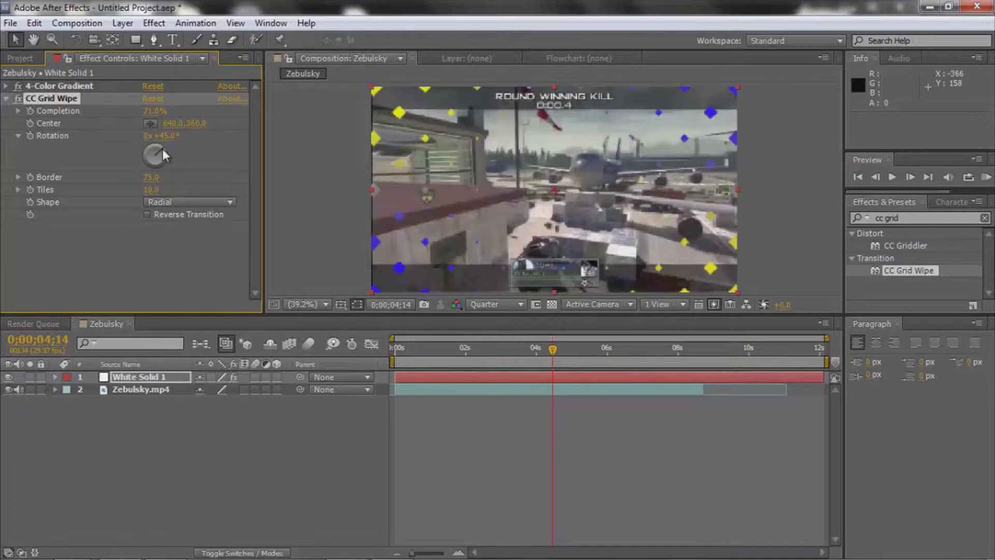
{"action": "left_click_drag", "start_coordinate": [163, 149], "coordinate": [163, 148]}
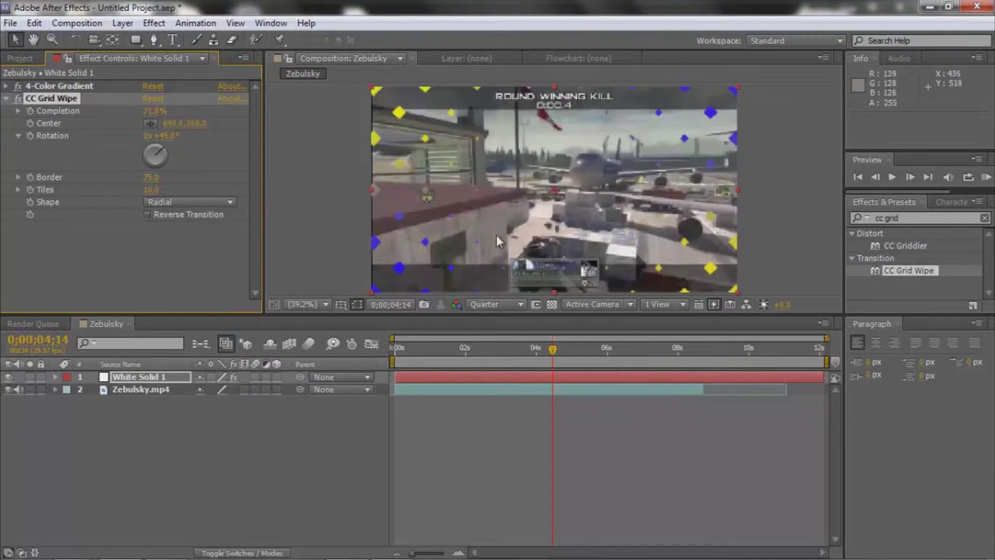
{"action": "left_click", "coordinate": [911, 178]}
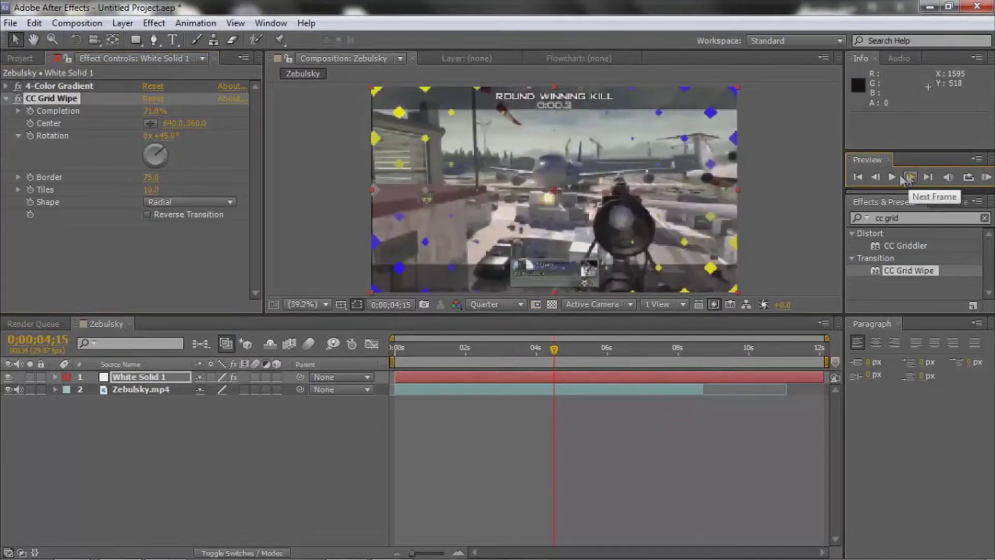
{"action": "left_click", "coordinate": [873, 178]}
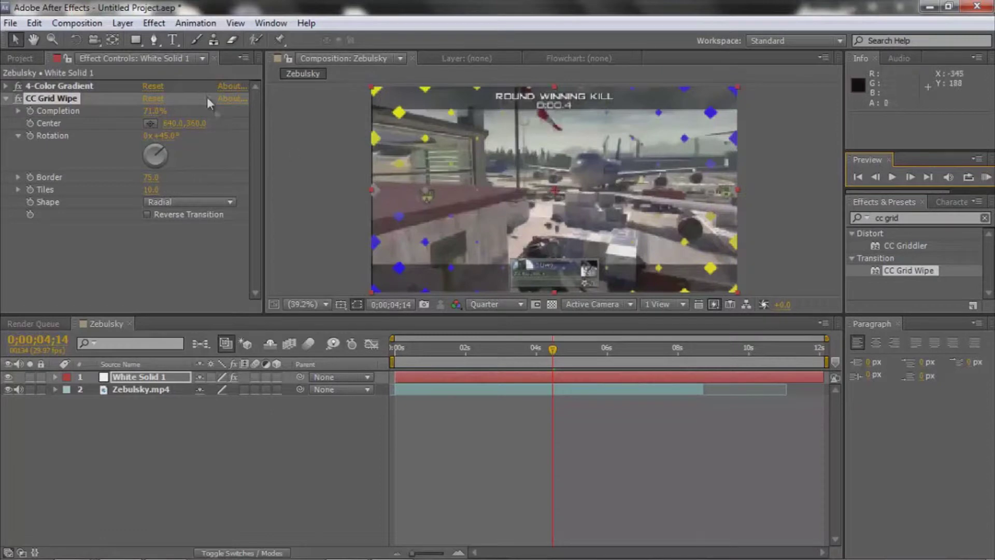
{"action": "left_click", "coordinate": [30, 111]}
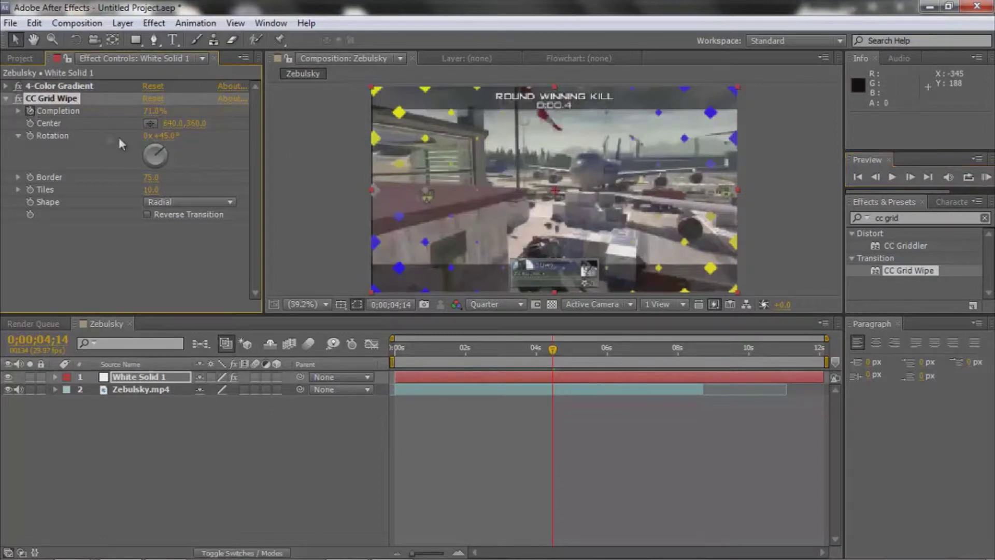
{"action": "left_click_drag", "start_coordinate": [157, 115], "coordinate": [217, 112]}
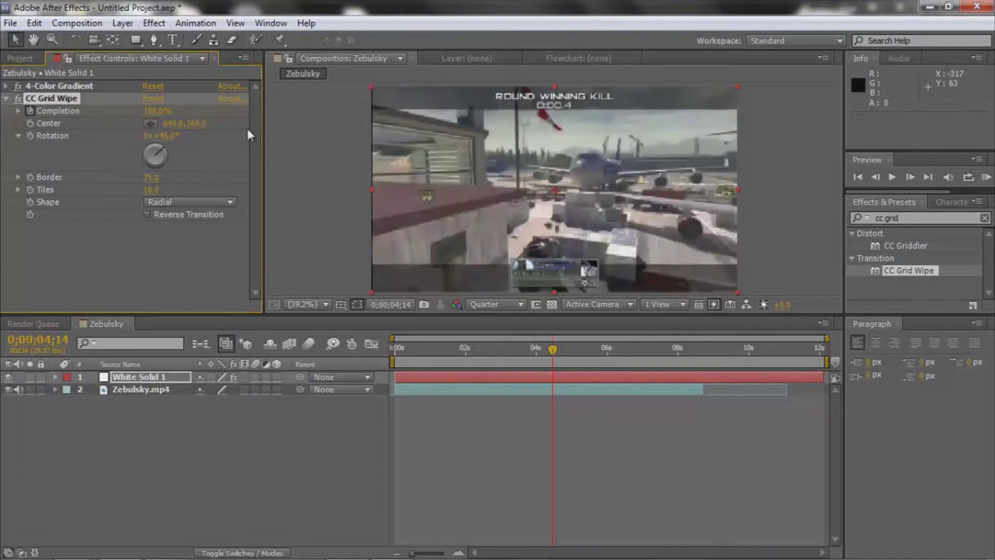
{"action": "left_click_drag", "start_coordinate": [156, 110], "coordinate": [180, 123]}
Step: Keyframe grid wipe Completion at 69% one frame later, at 0;00;04;15
{"action": "left_click", "coordinate": [912, 179]}
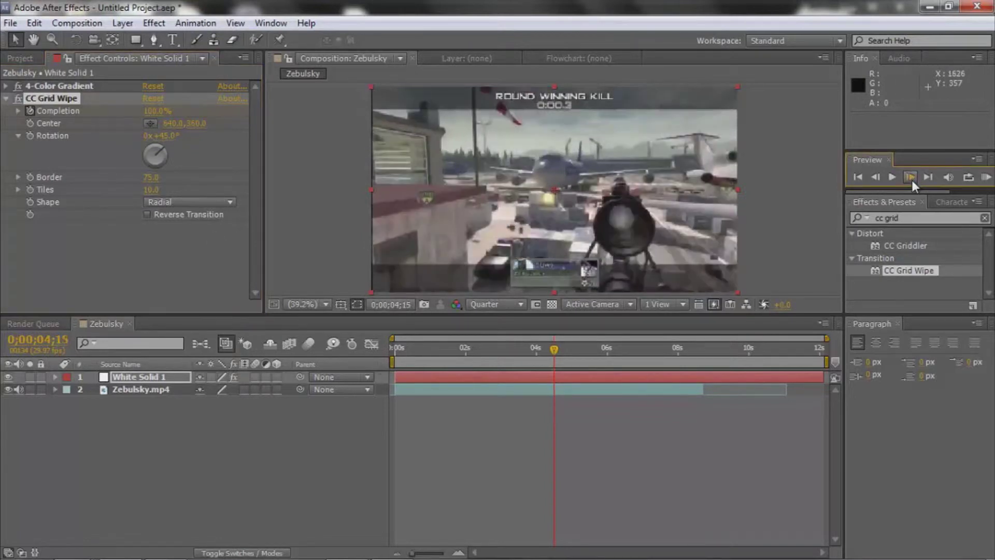
{"action": "left_click", "coordinate": [152, 111]}
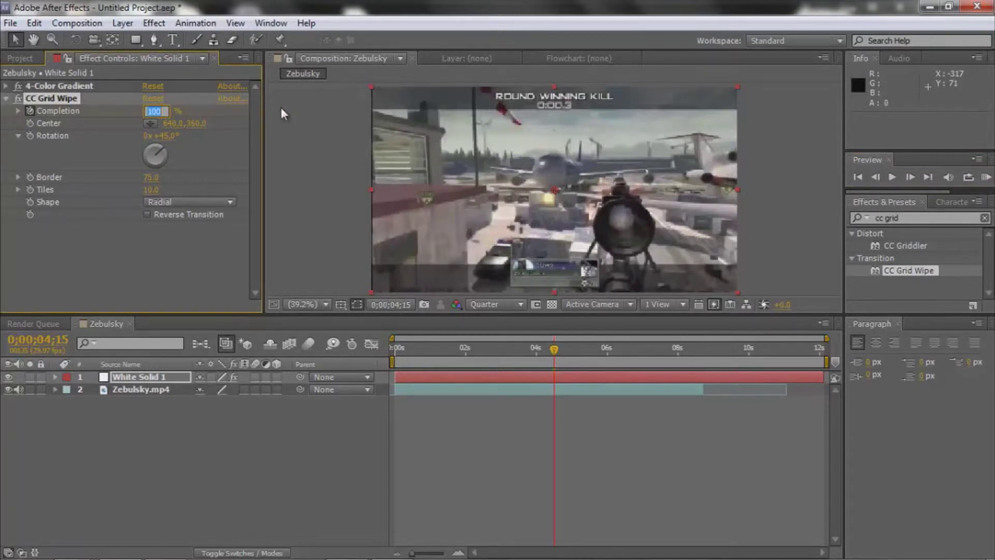
{"action": "type", "text": "79"}
{"action": "key", "text": "Return"}
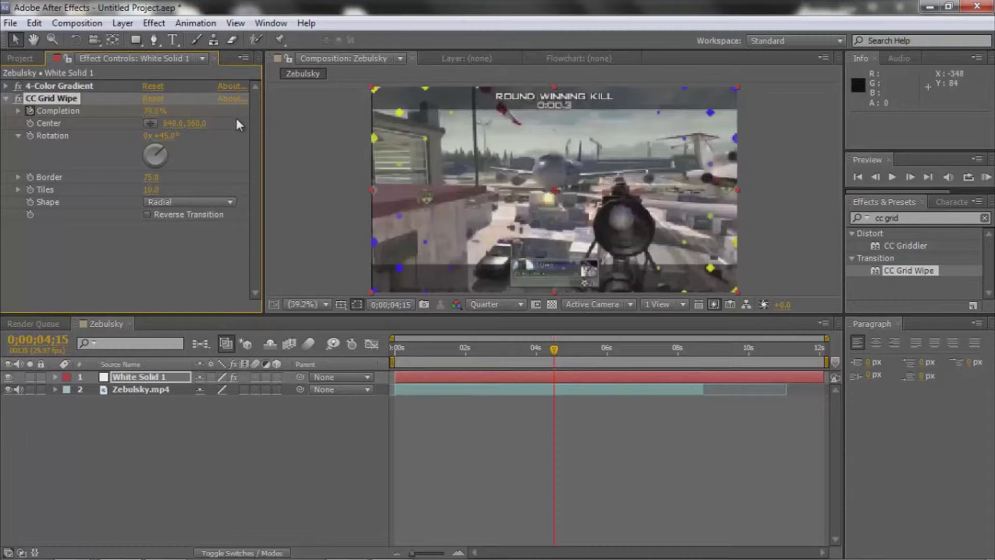
{"action": "left_click", "coordinate": [160, 109]}
{"action": "type", "text": "69"}
{"action": "key", "text": "Return"}
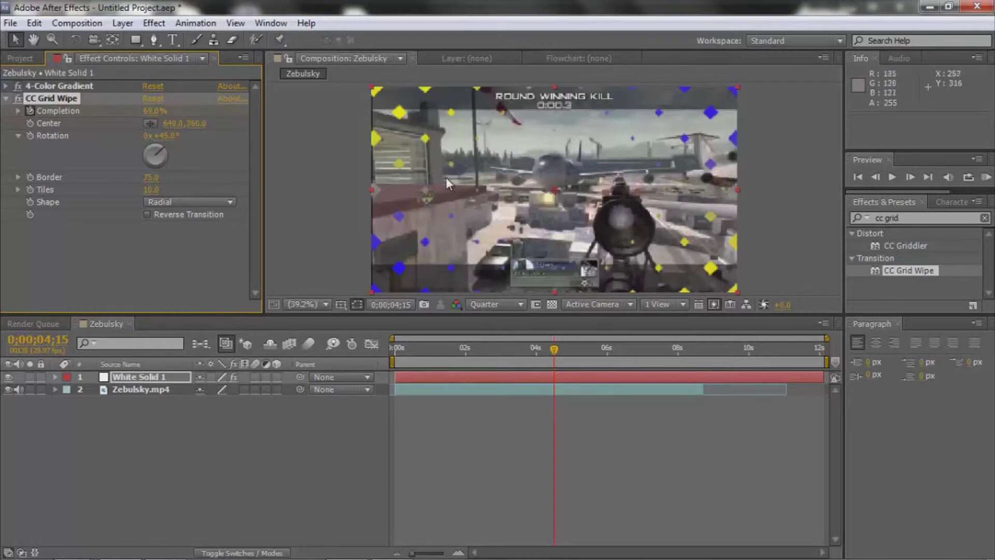
Step: Raise Completion to 90% around 0;00;04;18 and scrub back to review the pop-up
{"action": "left_click", "coordinate": [556, 353]}
{"action": "left_click_drag", "start_coordinate": [557, 357], "coordinate": [602, 354]}
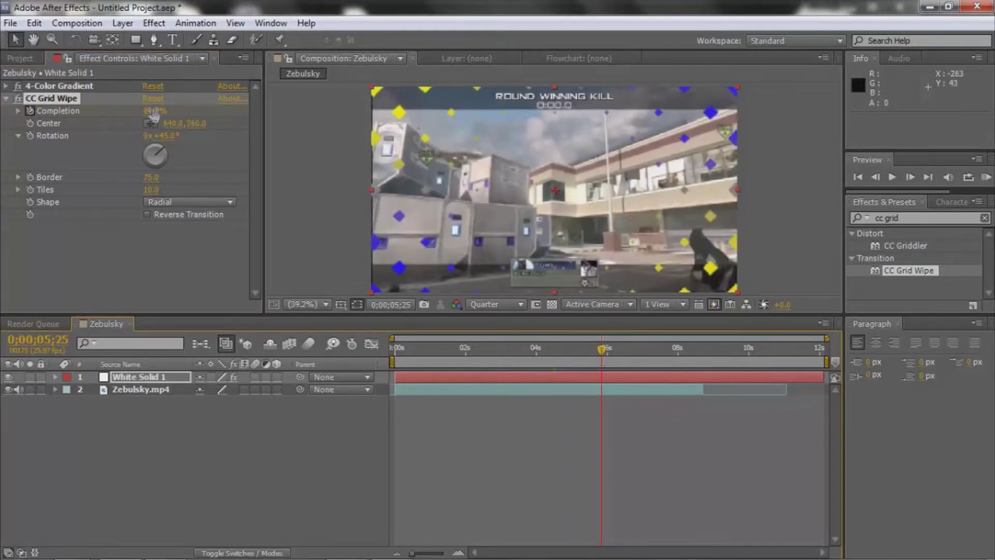
{"action": "left_click_drag", "start_coordinate": [154, 111], "coordinate": [233, 111]}
{"action": "left_click_drag", "start_coordinate": [600, 352], "coordinate": [555, 347]}
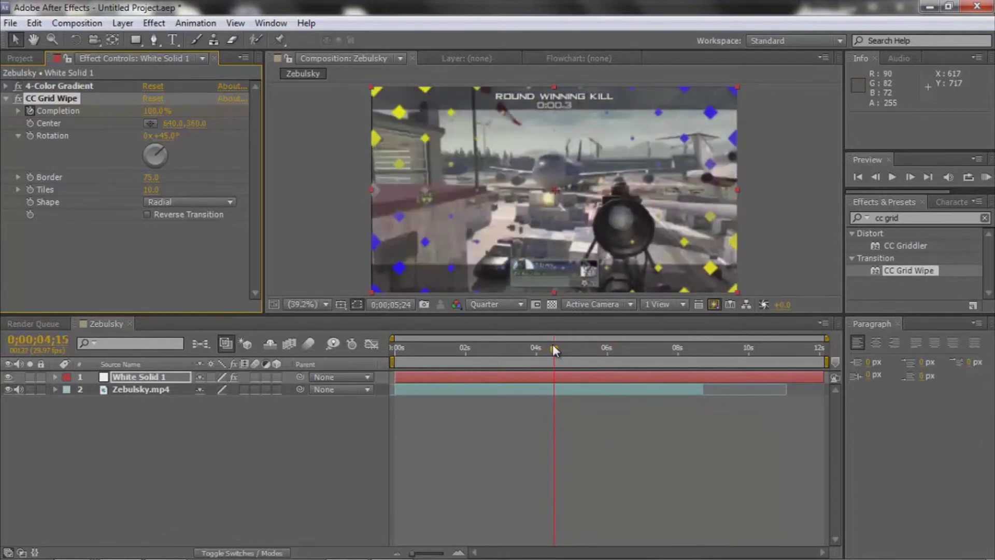
{"action": "left_click", "coordinate": [880, 177]}
Step: Return to 0;00;04;15 and start keyframing the grid wipe Rotation there
{"action": "left_click", "coordinate": [880, 177]}
{"action": "left_click", "coordinate": [879, 178]}
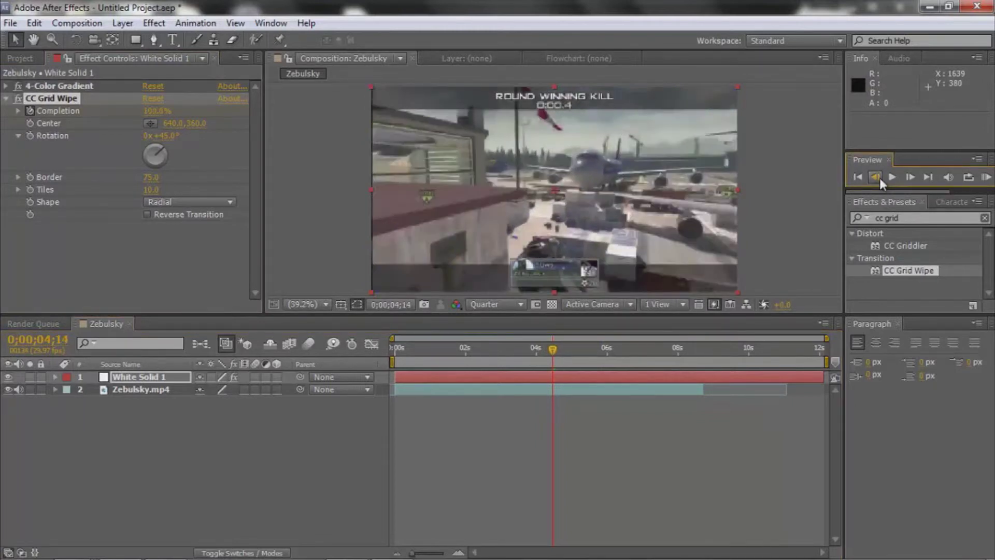
{"action": "left_click", "coordinate": [909, 178]}
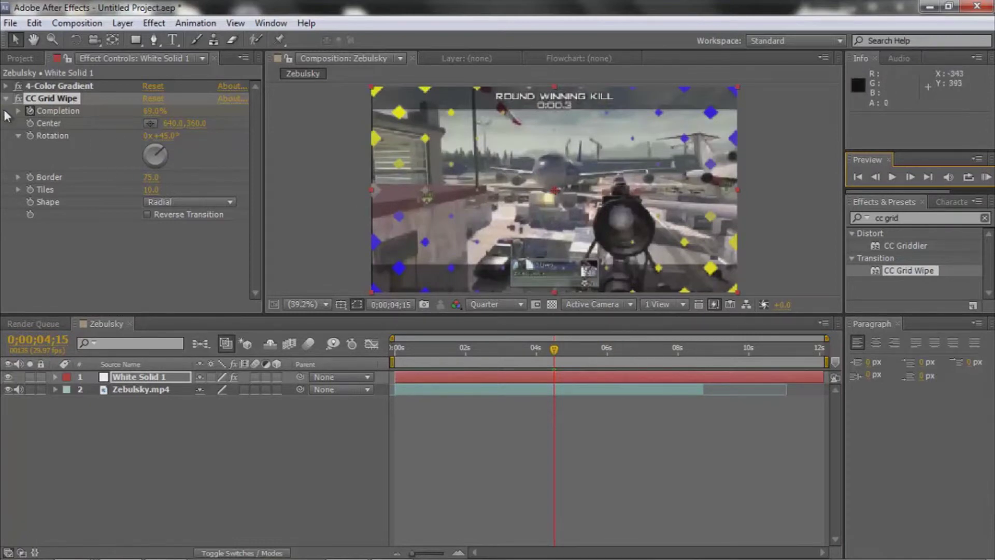
{"action": "left_click", "coordinate": [30, 136]}
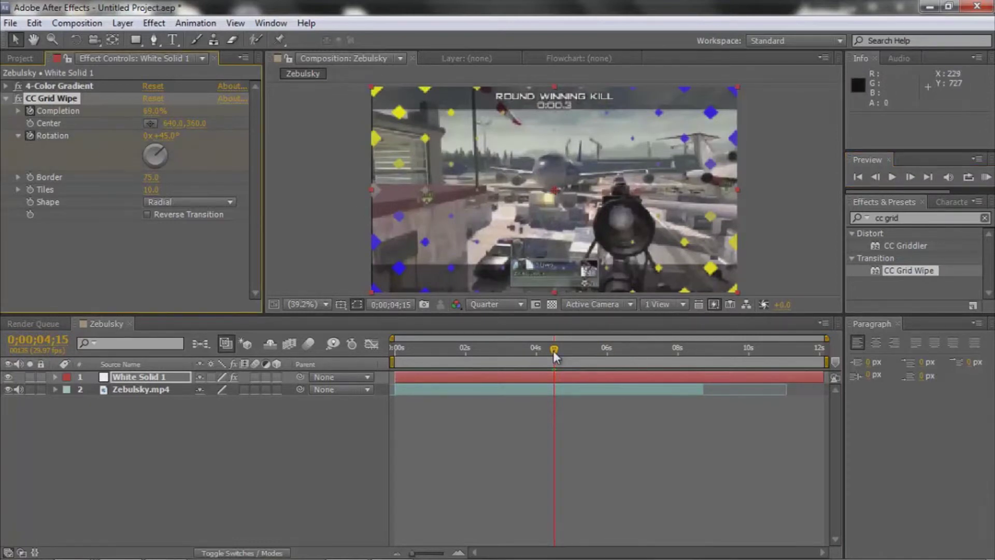
Step: Set grid wipe Rotation to 0x+155.0° at 0;00;05;25, then scrub back to check the diamonds
{"action": "left_click_drag", "start_coordinate": [558, 348], "coordinate": [601, 349]}
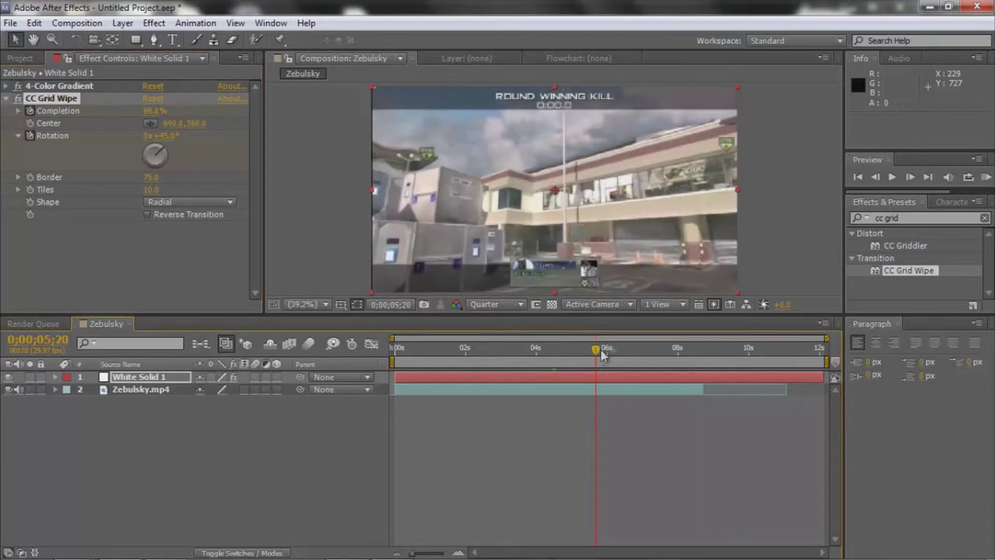
{"action": "left_click", "coordinate": [909, 177]}
{"action": "left_click", "coordinate": [909, 177]}
{"action": "left_click", "coordinate": [909, 176]}
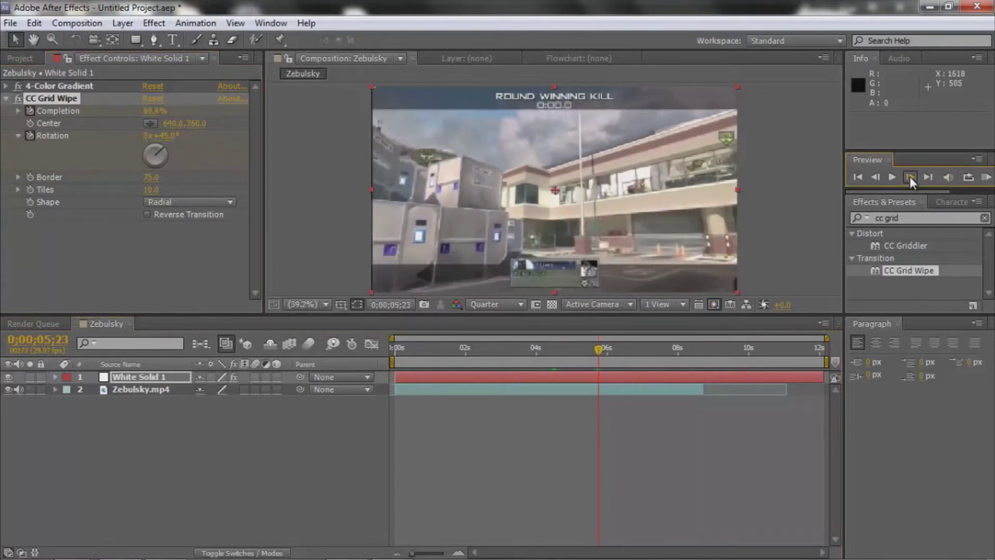
{"action": "left_click", "coordinate": [910, 177]}
{"action": "left_click", "coordinate": [909, 176]}
{"action": "left_click", "coordinate": [910, 177]}
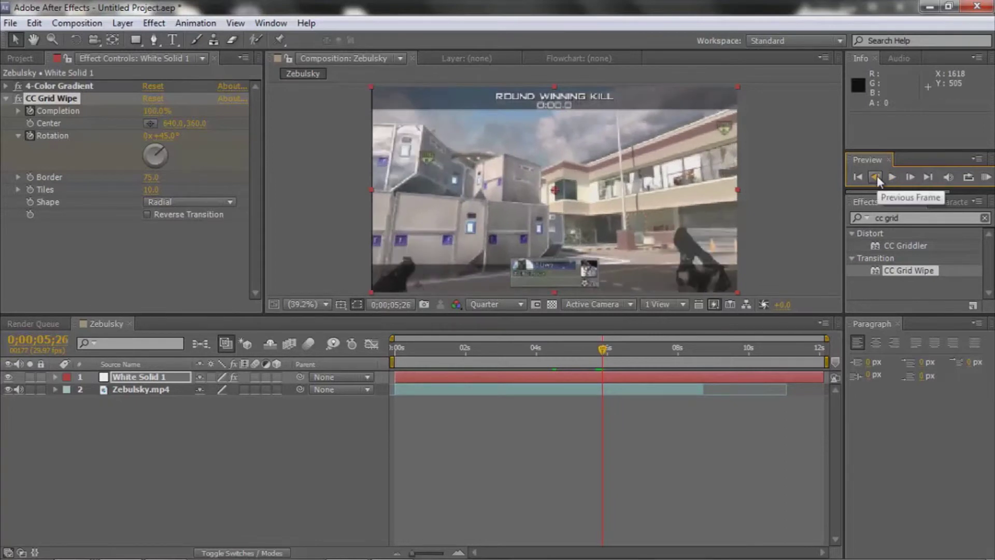
{"action": "left_click", "coordinate": [875, 177]}
{"action": "left_click", "coordinate": [876, 177]}
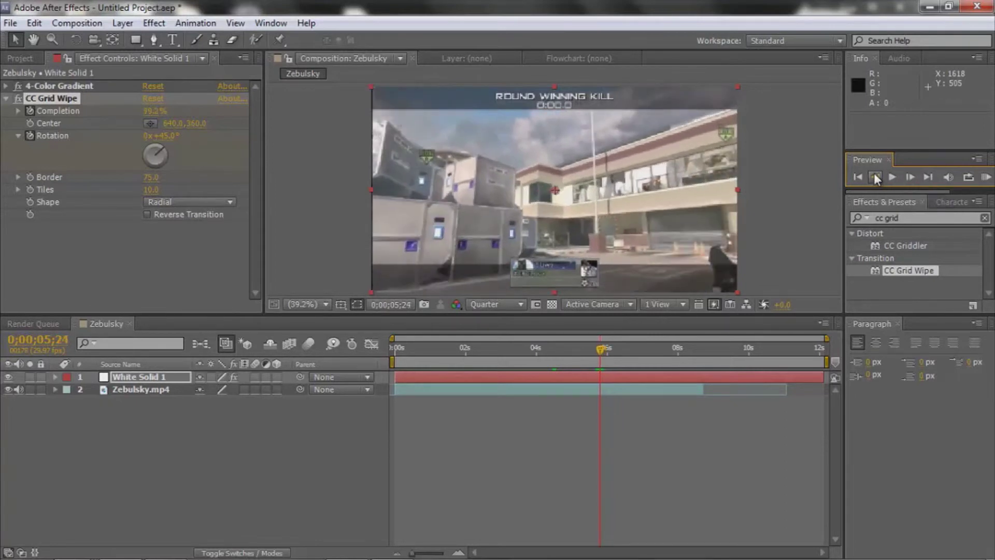
{"action": "left_click", "coordinate": [909, 177]}
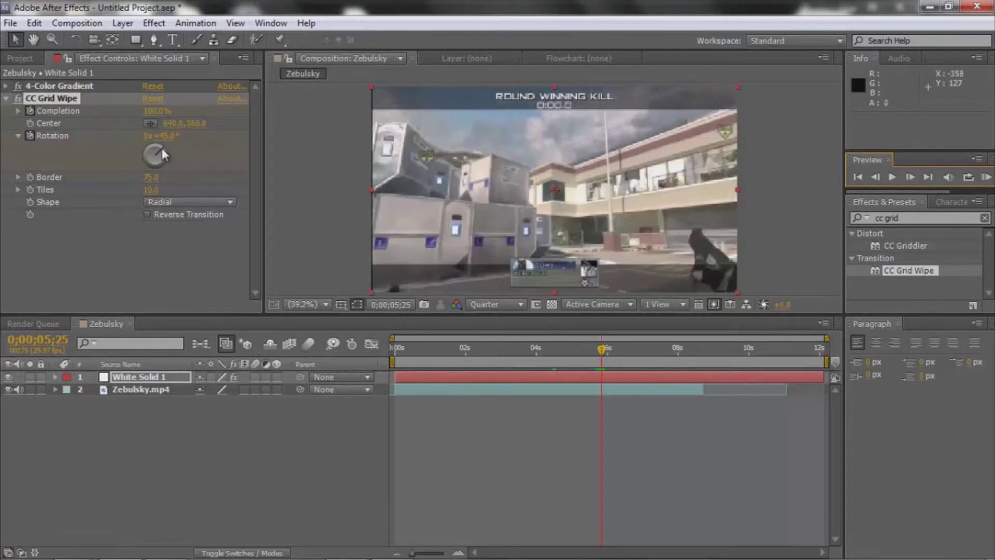
{"action": "left_click_drag", "start_coordinate": [163, 151], "coordinate": [165, 152]}
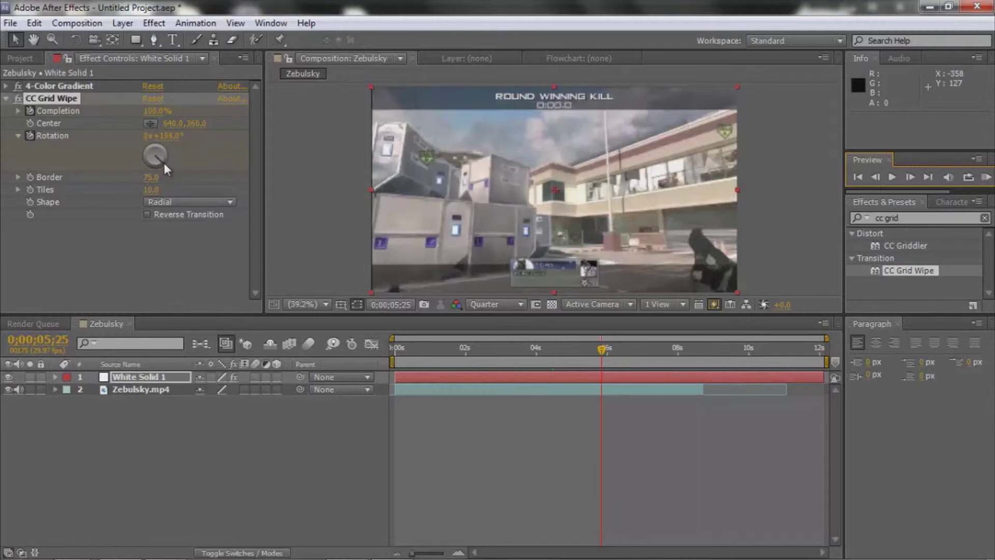
{"action": "left_click_drag", "start_coordinate": [163, 166], "coordinate": [161, 168]}
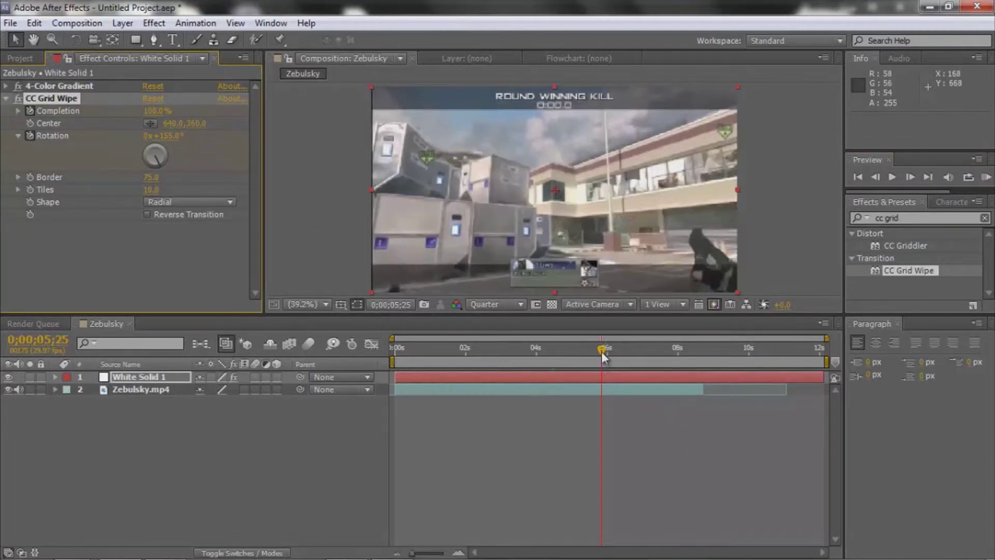
{"action": "left_click_drag", "start_coordinate": [602, 352], "coordinate": [568, 355]}
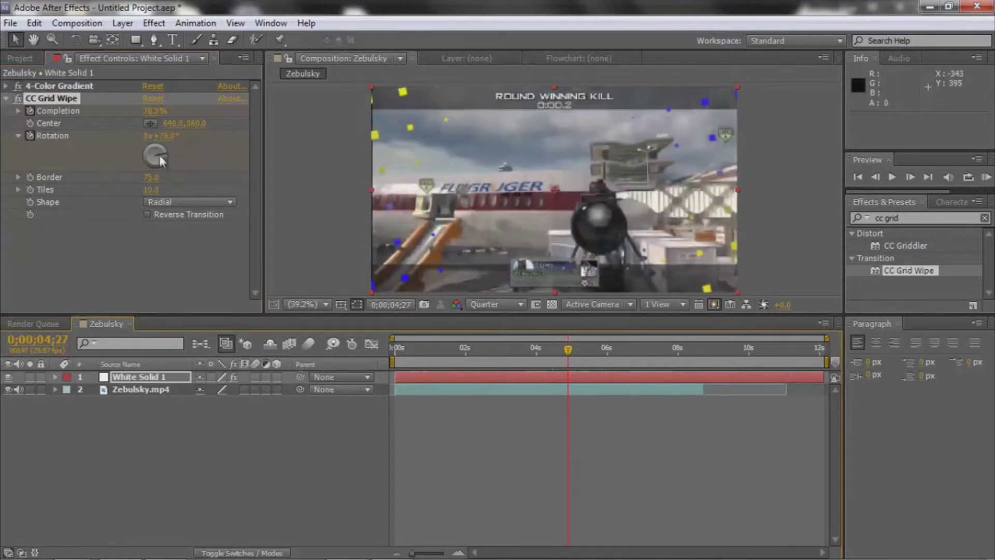
Step: Set Rotation to 78° at the earlier frame and 0x+106.0° at 0;00;05;25, then preview playback
{"action": "left_click_drag", "start_coordinate": [163, 161], "coordinate": [160, 154]}
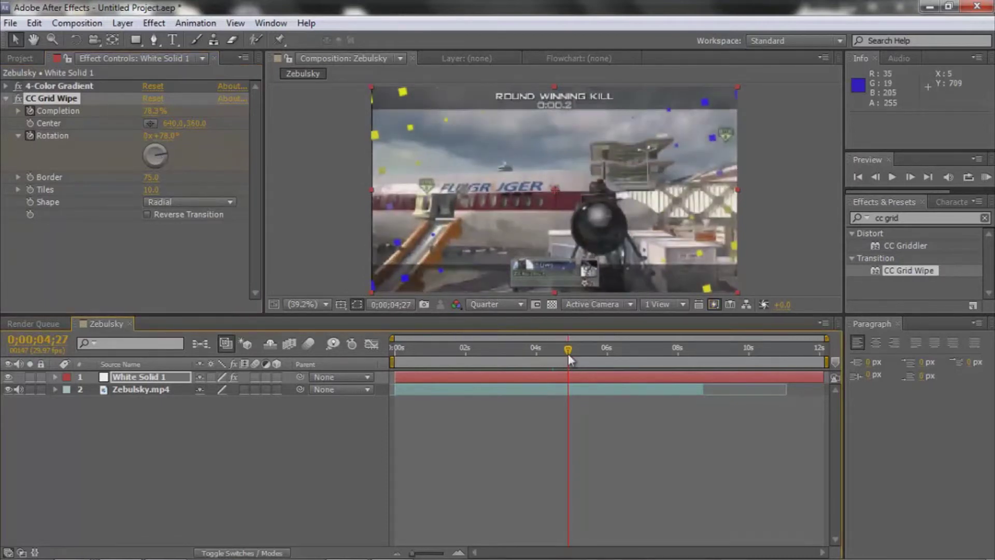
{"action": "left_click_drag", "start_coordinate": [568, 350], "coordinate": [599, 350]}
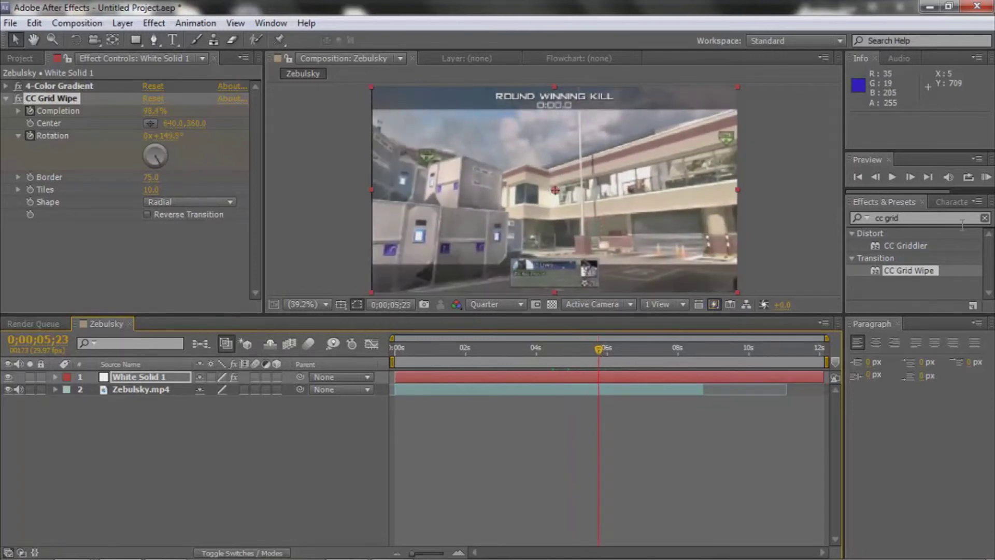
{"action": "left_click", "coordinate": [911, 176]}
{"action": "left_click", "coordinate": [910, 176]}
{"action": "left_click", "coordinate": [910, 177]}
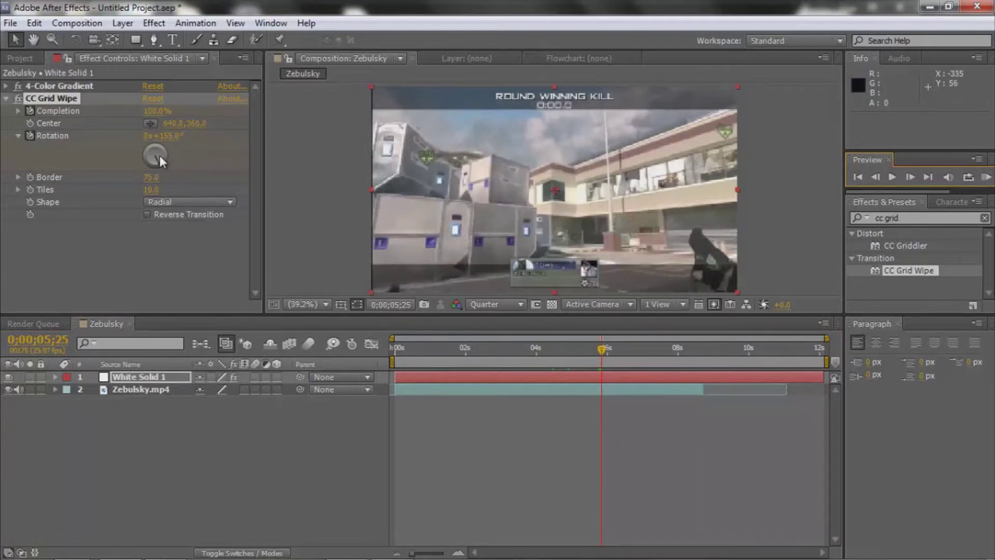
{"action": "left_click_drag", "start_coordinate": [158, 161], "coordinate": [160, 158]}
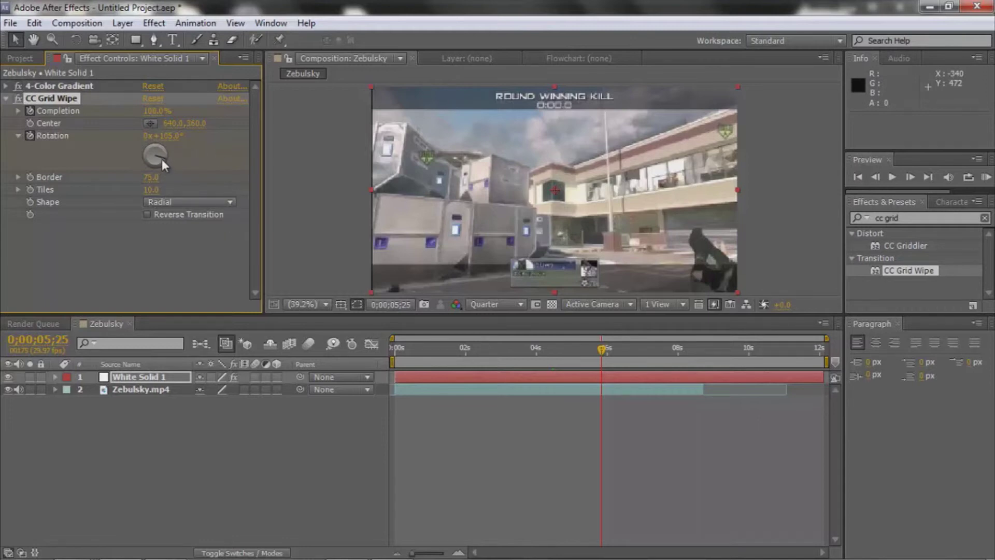
{"action": "left_click_drag", "start_coordinate": [162, 162], "coordinate": [156, 166]}
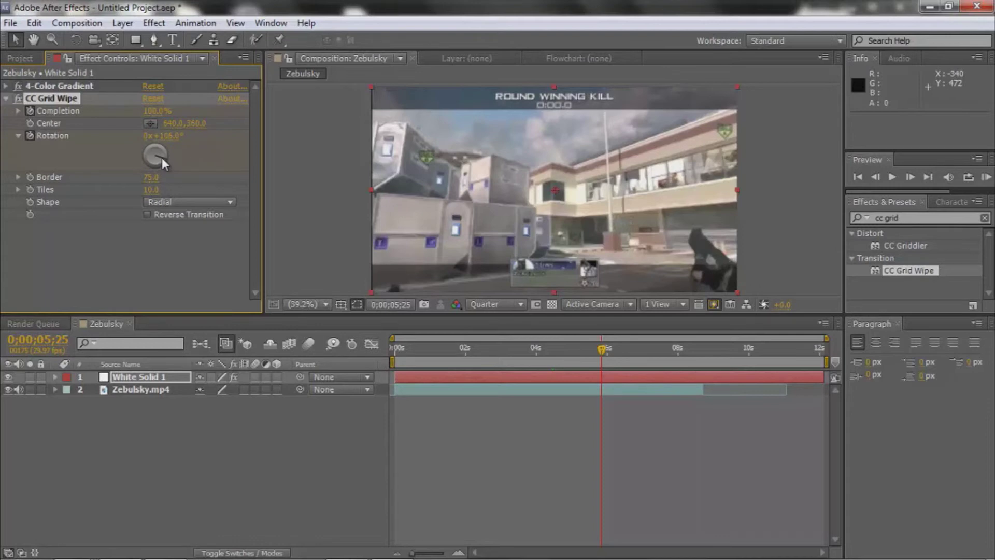
{"action": "left_click_drag", "start_coordinate": [162, 156], "coordinate": [162, 157]}
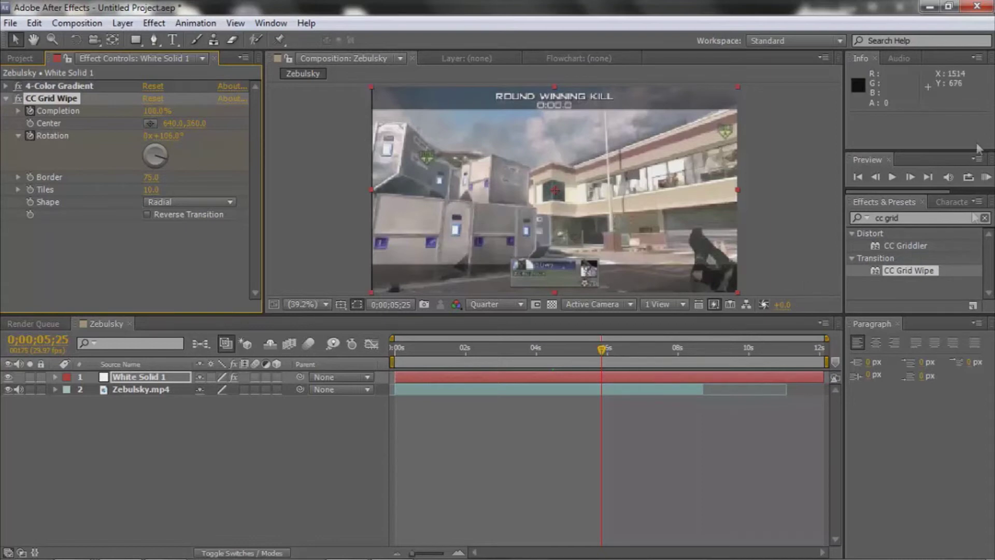
{"action": "left_click", "coordinate": [986, 177]}
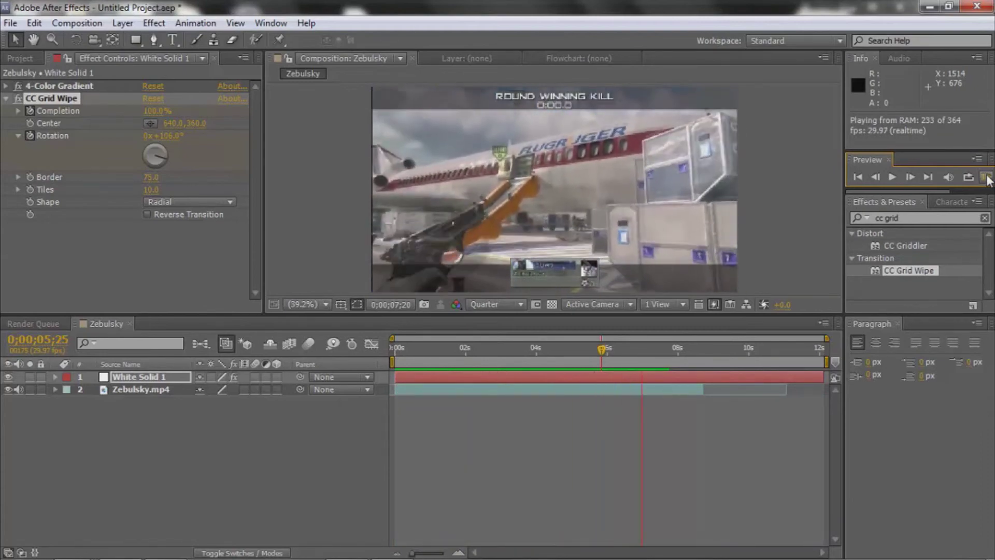
{"action": "left_click", "coordinate": [986, 178]}
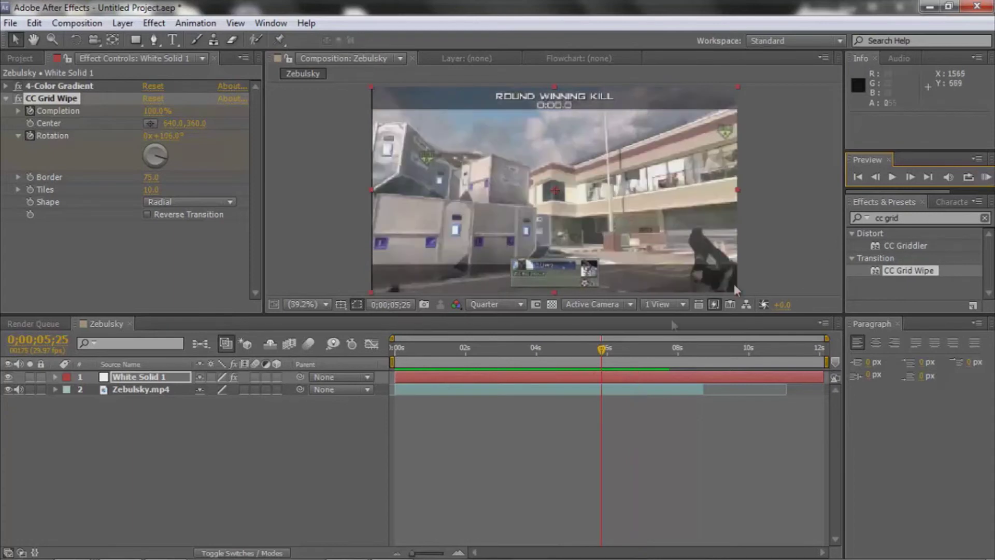
{"action": "left_click", "coordinate": [563, 390]}
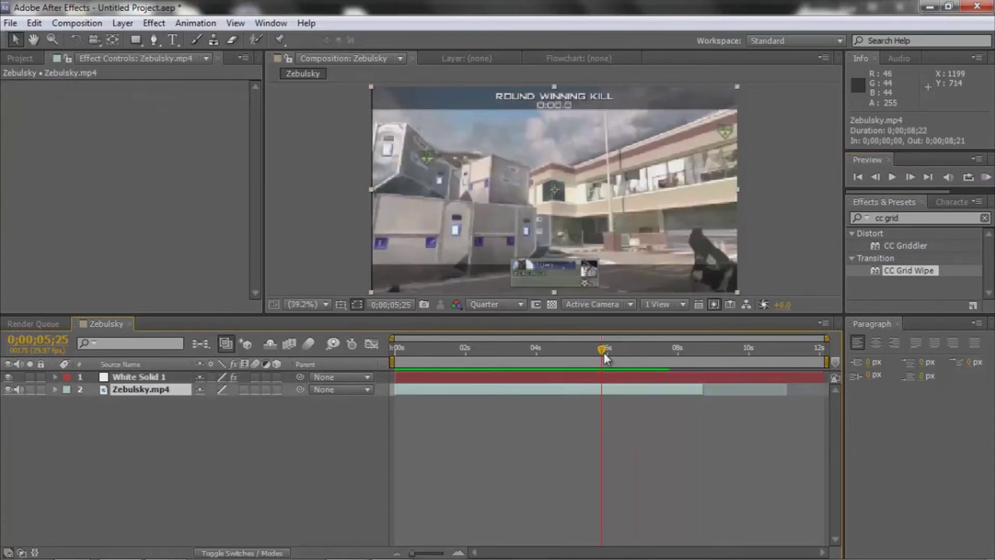
{"action": "left_click", "coordinate": [596, 351]}
{"action": "left_click_drag", "start_coordinate": [595, 349], "coordinate": [559, 349]}
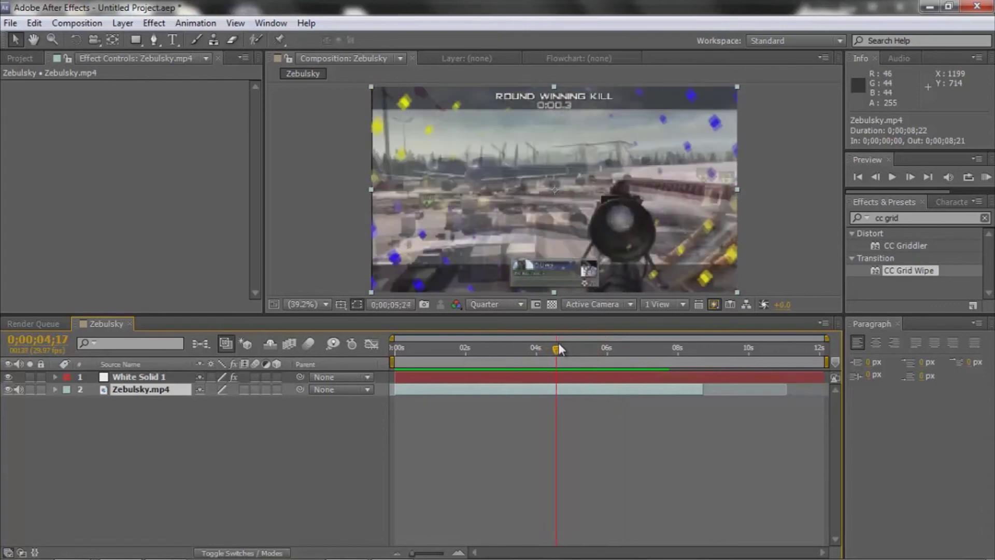
{"action": "key", "text": "KP_0"}
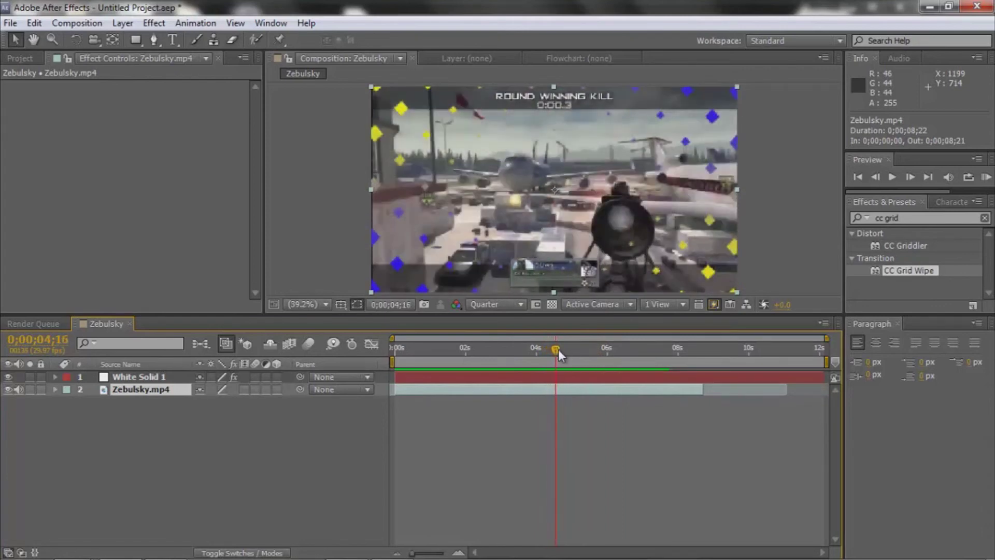
{"action": "mouse_move", "coordinate": [558, 349]}
{"action": "left_mouse_down"}
{"action": "mouse_move", "coordinate": [594, 353]}
{"action": "mouse_move", "coordinate": [562, 353]}
{"action": "mouse_move", "coordinate": [548, 344]}
{"action": "mouse_move", "coordinate": [570, 346]}
{"action": "mouse_move", "coordinate": [530, 334]}
{"action": "mouse_move", "coordinate": [583, 352]}
{"action": "mouse_move", "coordinate": [558, 344]}
{"action": "left_mouse_up"}
{"action": "left_click_drag", "start_coordinate": [558, 349], "coordinate": [584, 353]}
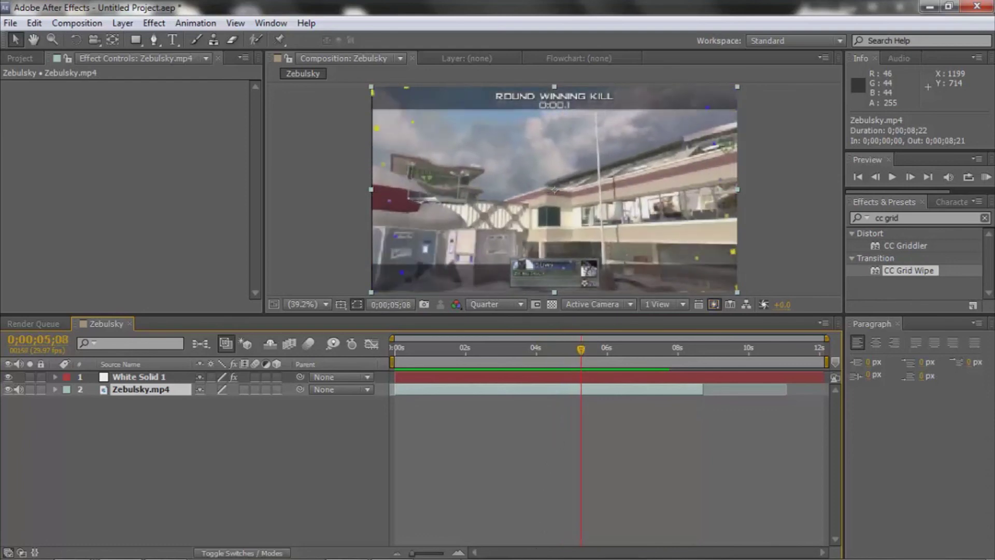
{"action": "mouse_move", "coordinate": [445, 557]}
{"action": "left_click", "coordinate": [399, 548]}
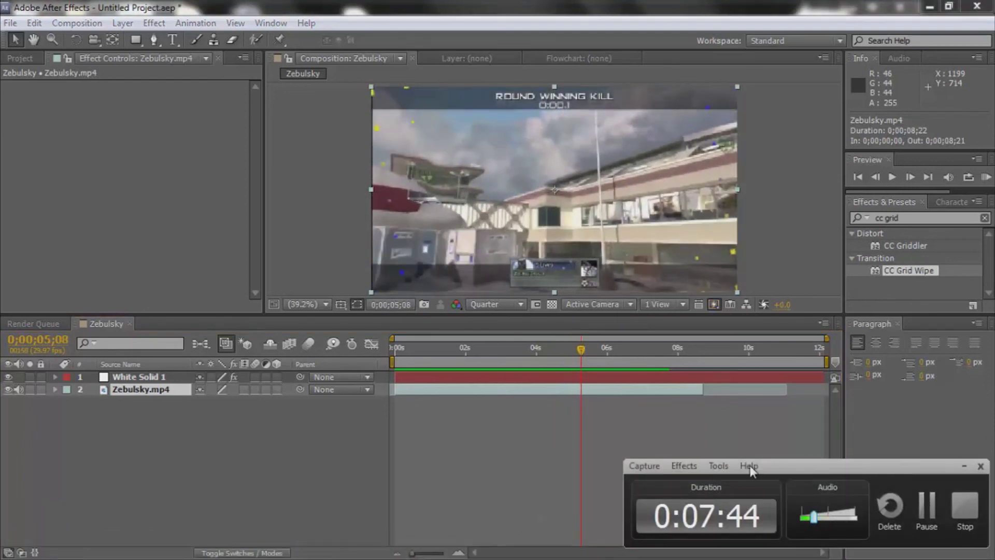